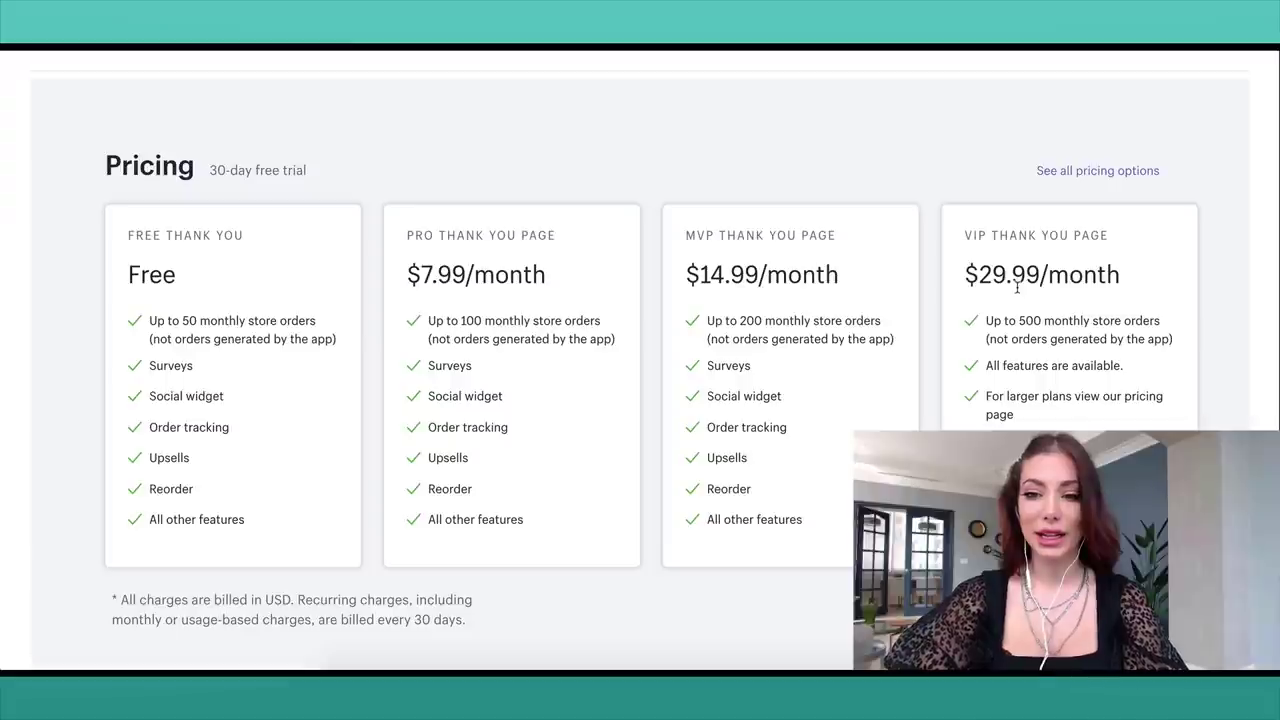
Examine the pricing plans, overall rating and most recent reviews on the upsell app's store listing.
{"action": "scroll", "coordinate": [1017, 288], "scroll_direction": "down", "scroll_amount": 1}
{"action": "scroll", "coordinate": [1017, 288], "scroll_direction": "down", "scroll_amount": 1}
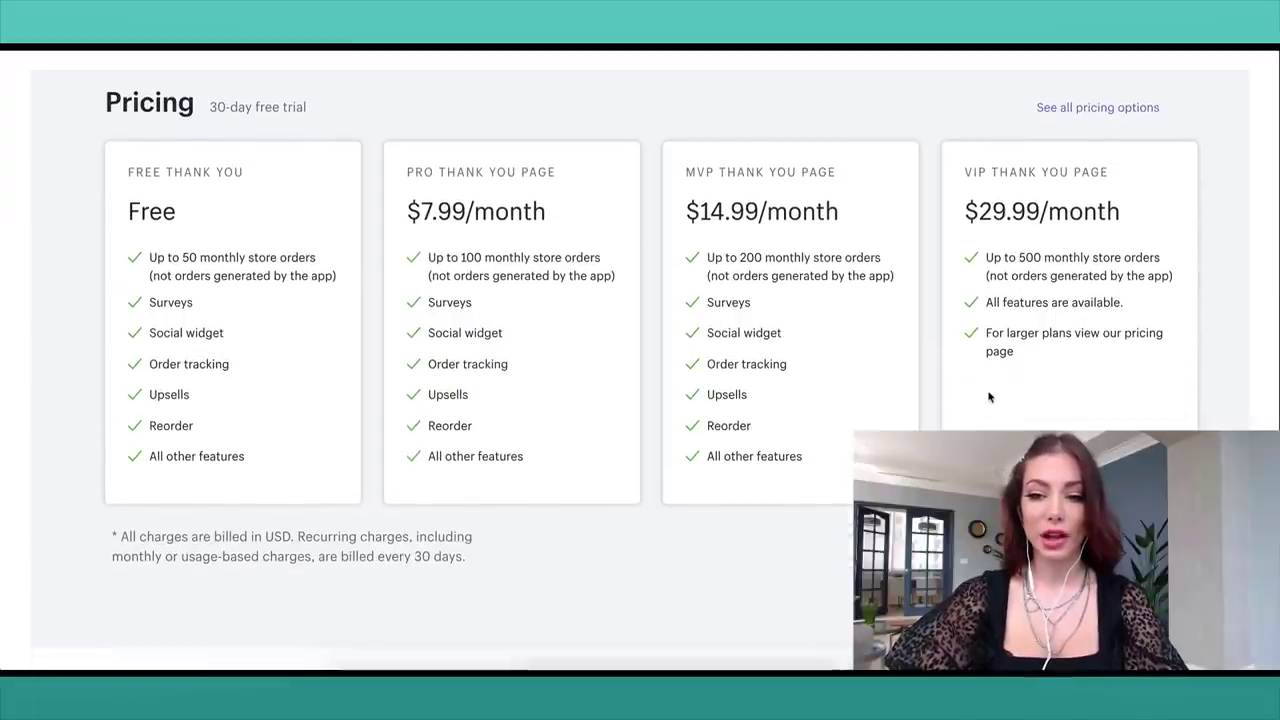
{"action": "scroll", "coordinate": [733, 520], "scroll_direction": "down", "scroll_amount": 3}
{"action": "scroll", "coordinate": [733, 520], "scroll_direction": "down", "scroll_amount": 3}
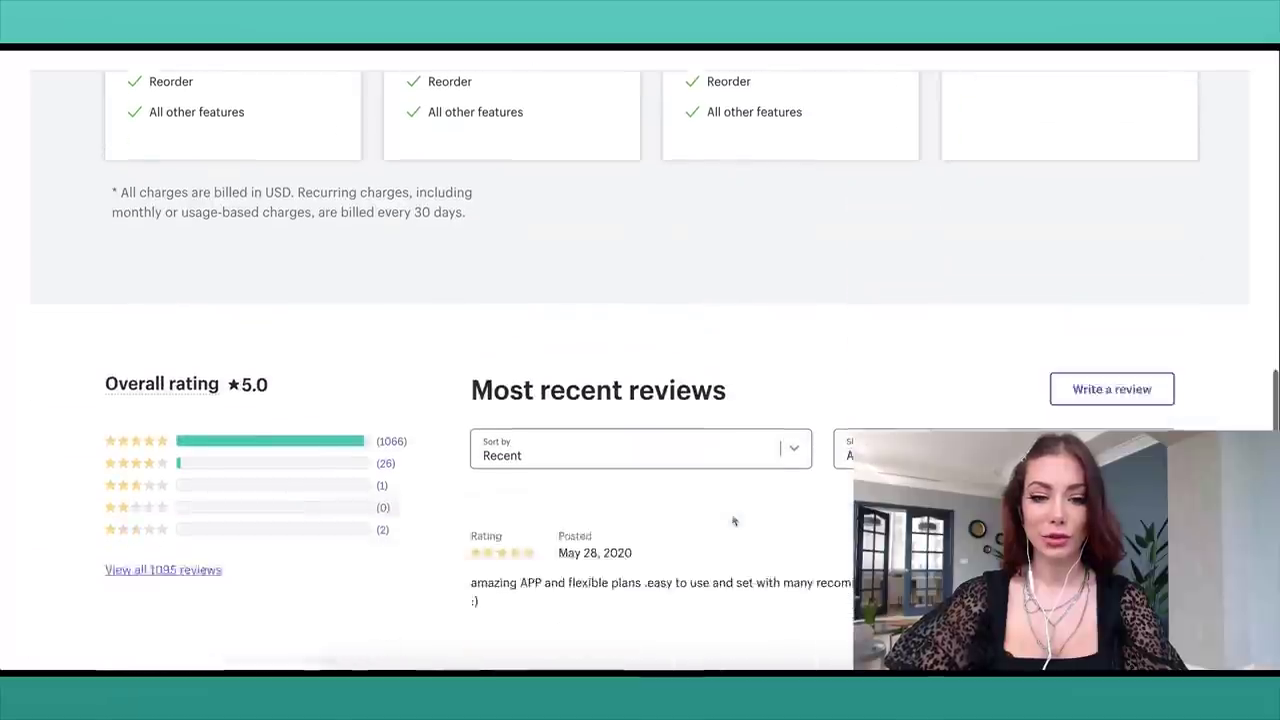
{"action": "scroll", "coordinate": [733, 520], "scroll_direction": "down", "scroll_amount": 3}
{"action": "scroll", "coordinate": [733, 520], "scroll_direction": "down", "scroll_amount": 5}
{"action": "scroll", "coordinate": [733, 520], "scroll_direction": "up", "scroll_amount": 5}
{"action": "scroll", "coordinate": [733, 520], "scroll_direction": "up", "scroll_amount": 5}
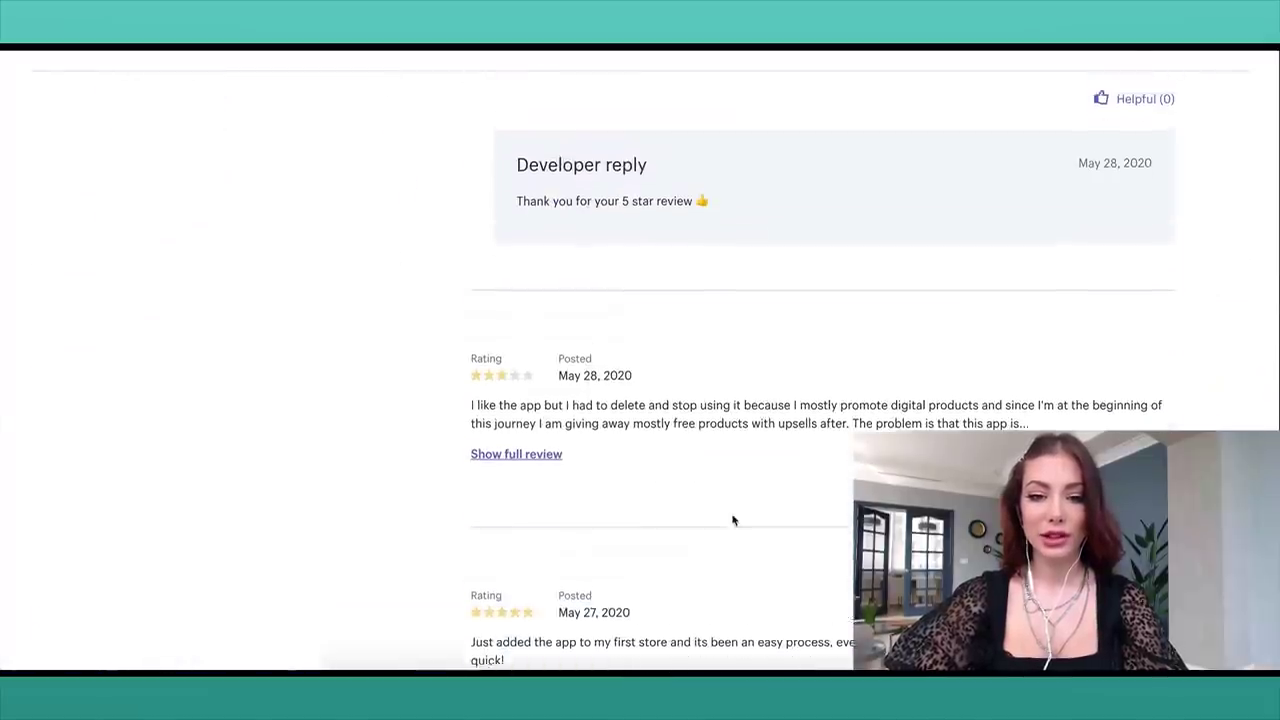
{"action": "scroll", "coordinate": [734, 351], "scroll_direction": "up", "scroll_amount": 15}
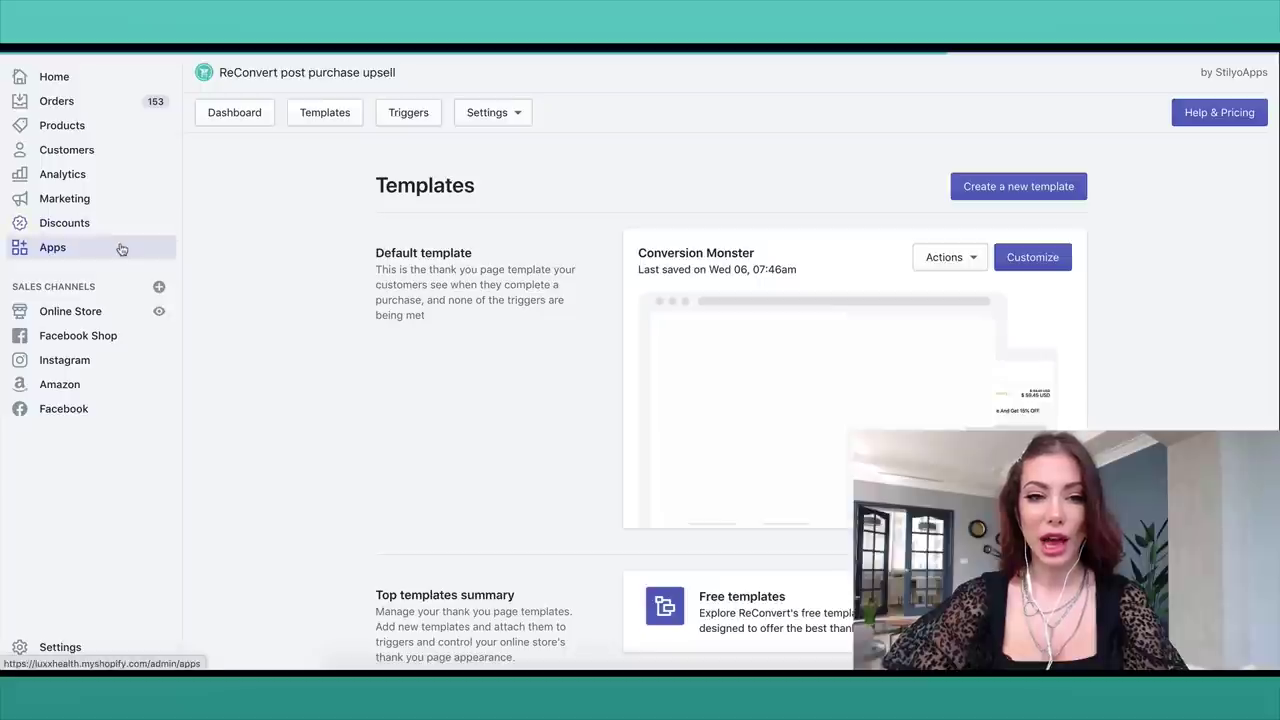
Review the last 30 days of the Conversion Monster template's performance, including the charts of revenue and orders generated by the app.
{"action": "scroll", "coordinate": [462, 284], "scroll_direction": "down", "scroll_amount": 4}
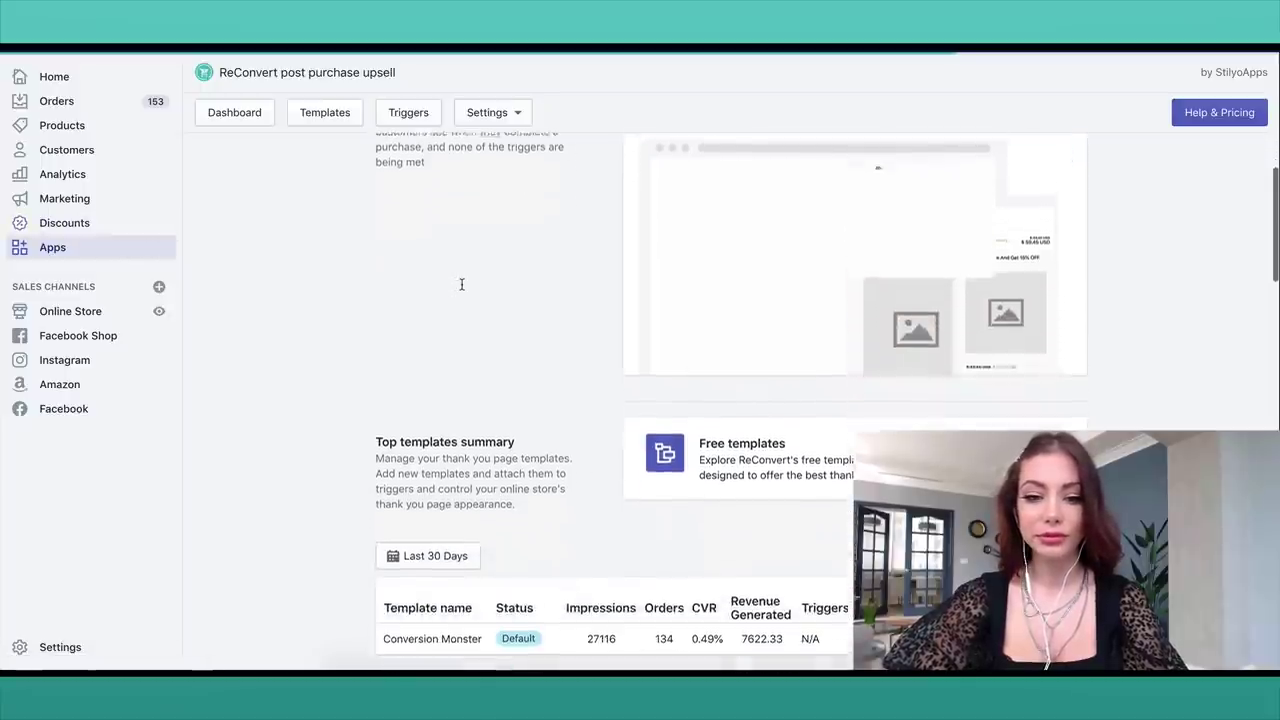
{"action": "scroll", "coordinate": [462, 284], "scroll_direction": "down", "scroll_amount": 5}
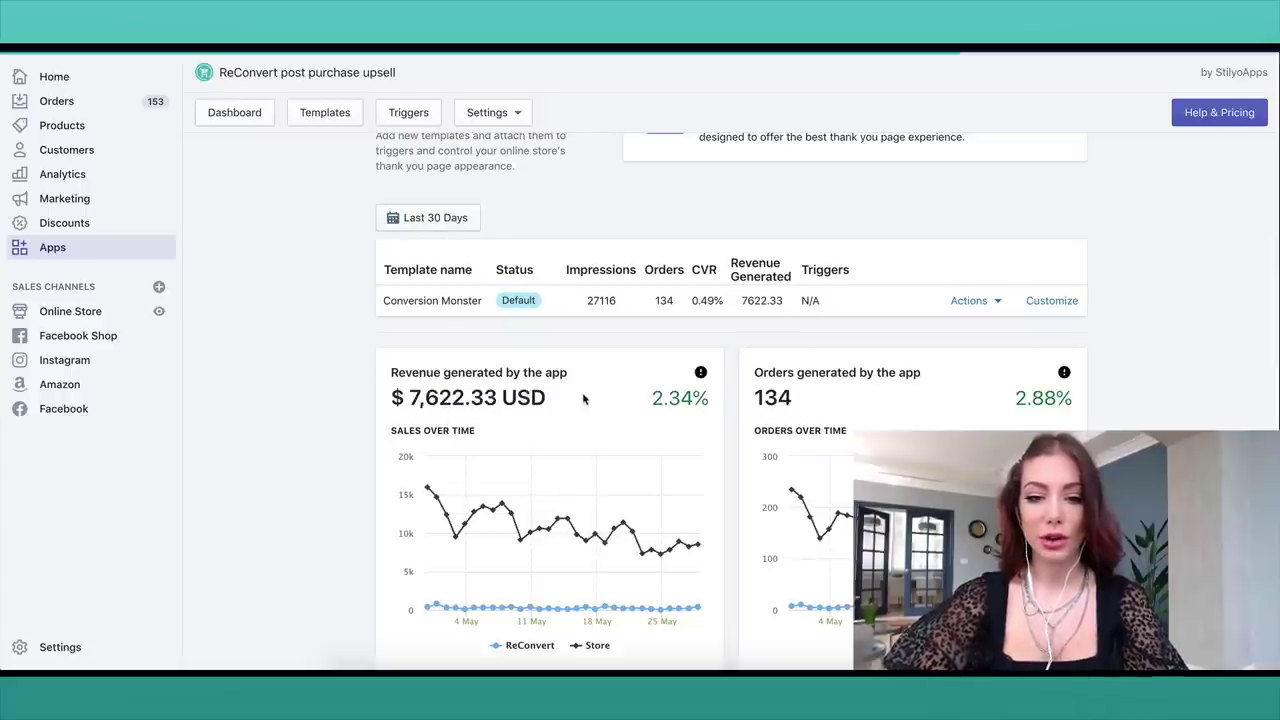
{"action": "scroll", "coordinate": [584, 399], "scroll_direction": "down", "scroll_amount": 1}
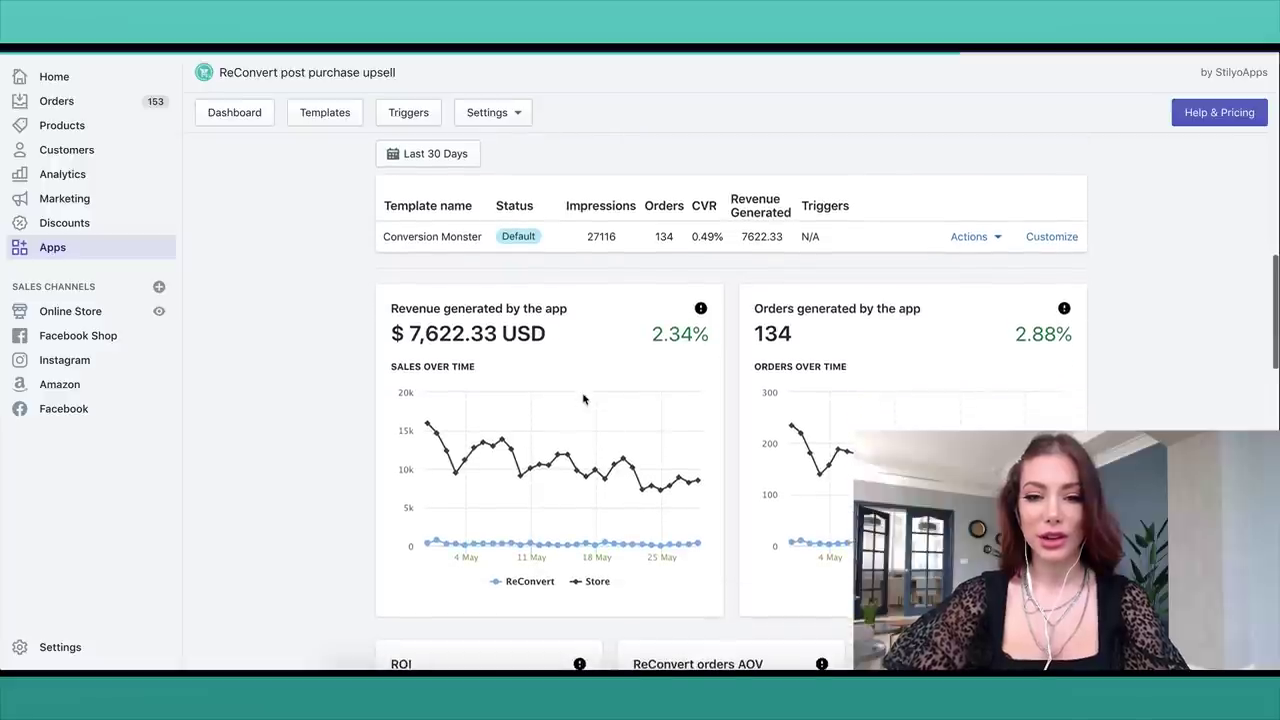
{"action": "scroll", "coordinate": [584, 399], "scroll_direction": "up", "scroll_amount": 1}
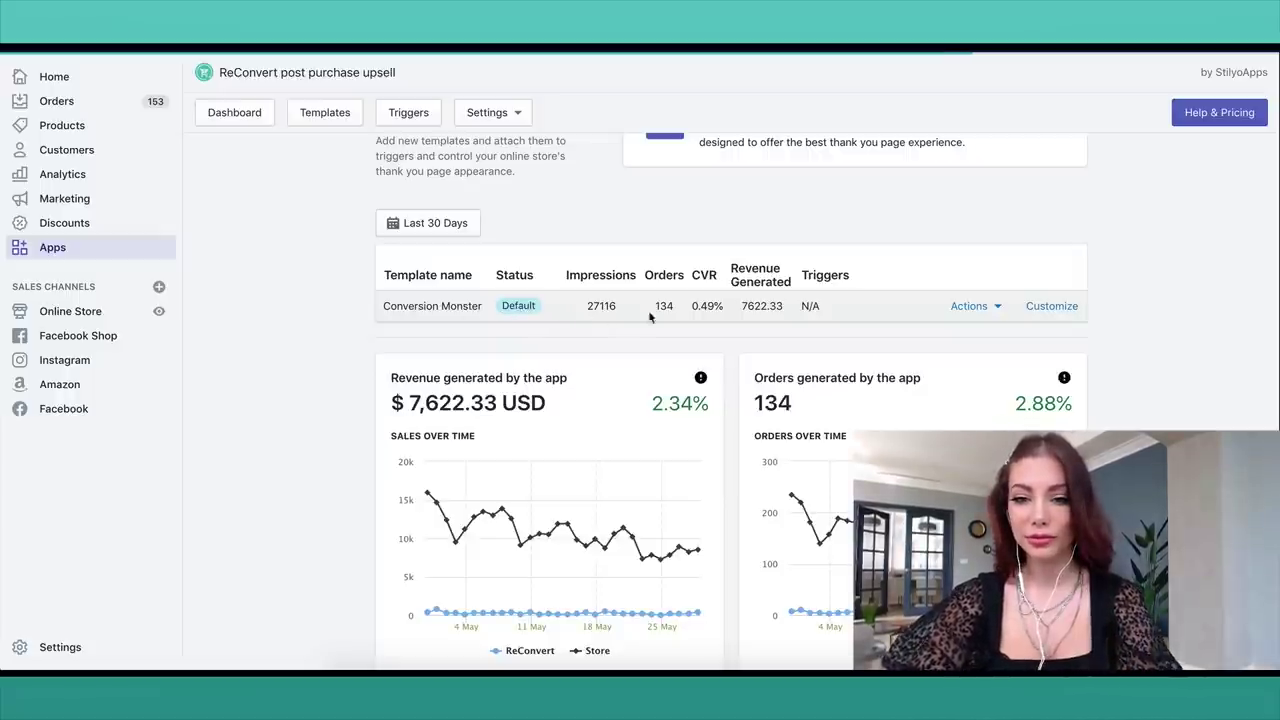
{"action": "scroll", "coordinate": [794, 313], "scroll_direction": "down", "scroll_amount": 1}
{"action": "scroll", "coordinate": [794, 313], "scroll_direction": "down", "scroll_amount": 4}
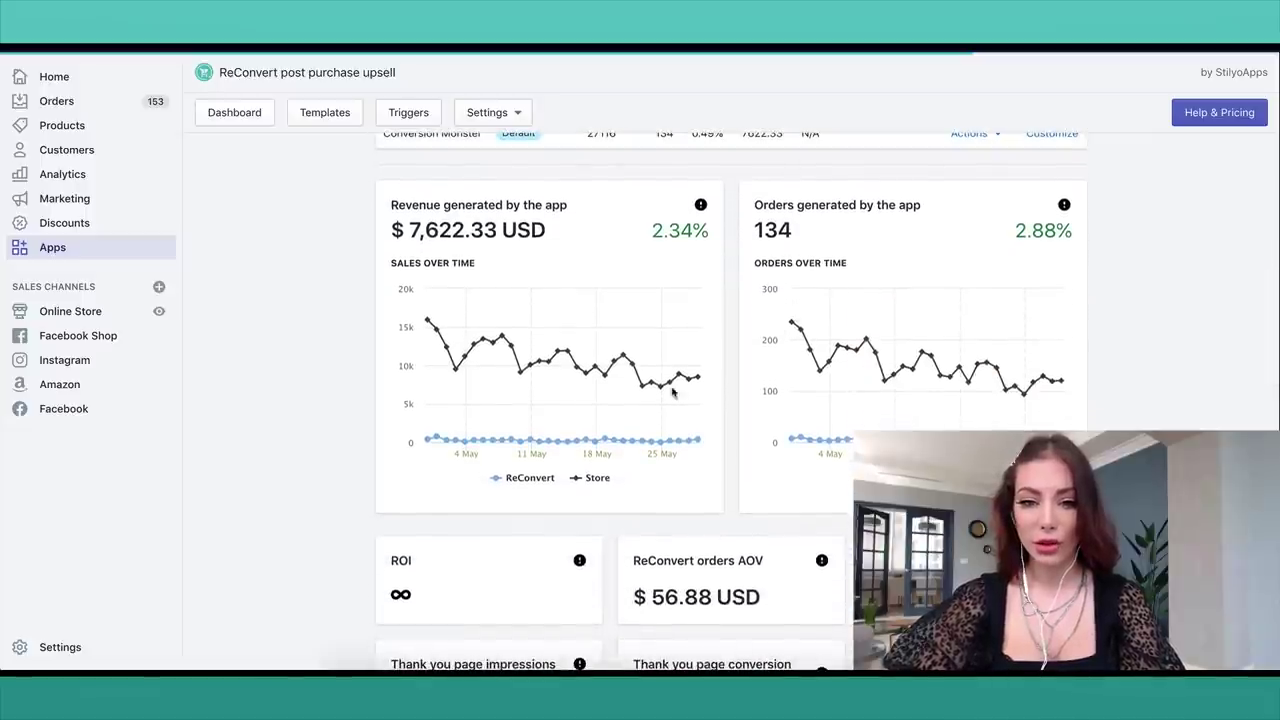
{"action": "scroll", "coordinate": [628, 430], "scroll_direction": "down", "scroll_amount": 5}
{"action": "scroll", "coordinate": [628, 430], "scroll_direction": "up", "scroll_amount": 5}
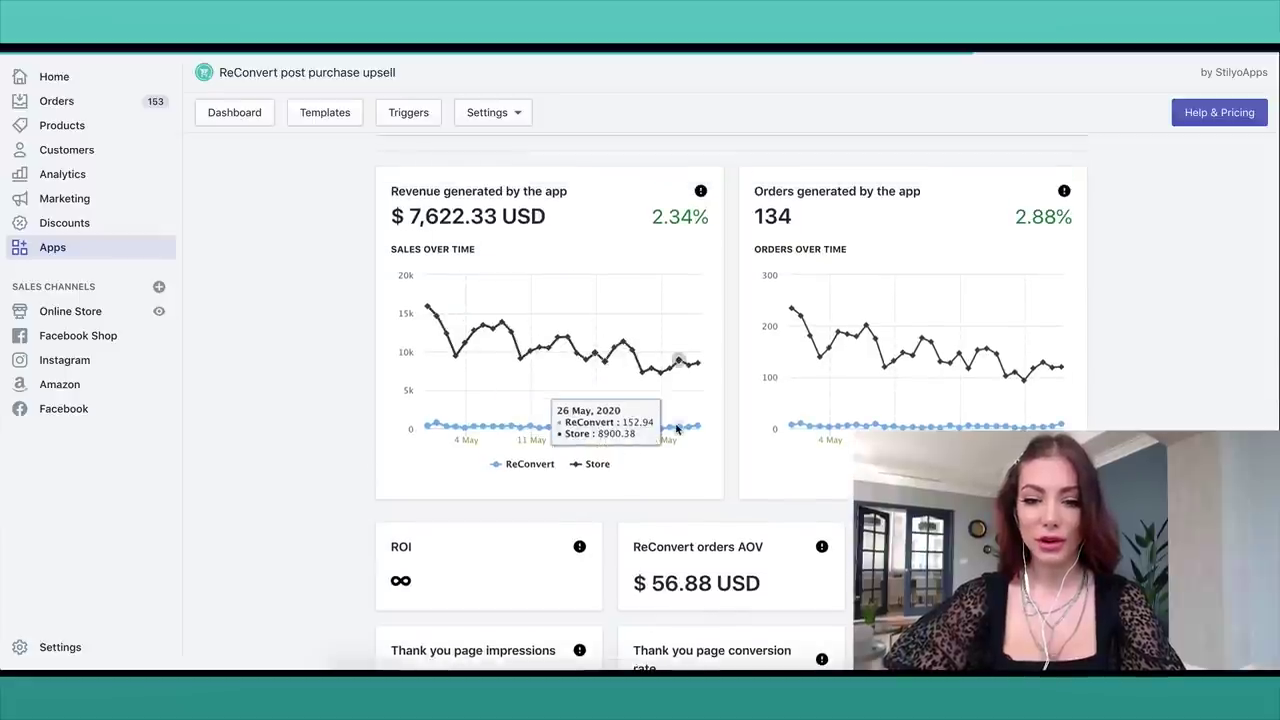
Examine the thank you page metrics, the element-wise data and the latest customer activity, ending back at the Templates overview.
{"action": "scroll", "coordinate": [676, 430], "scroll_direction": "down", "scroll_amount": 5}
{"action": "scroll", "coordinate": [676, 430], "scroll_direction": "down", "scroll_amount": 1}
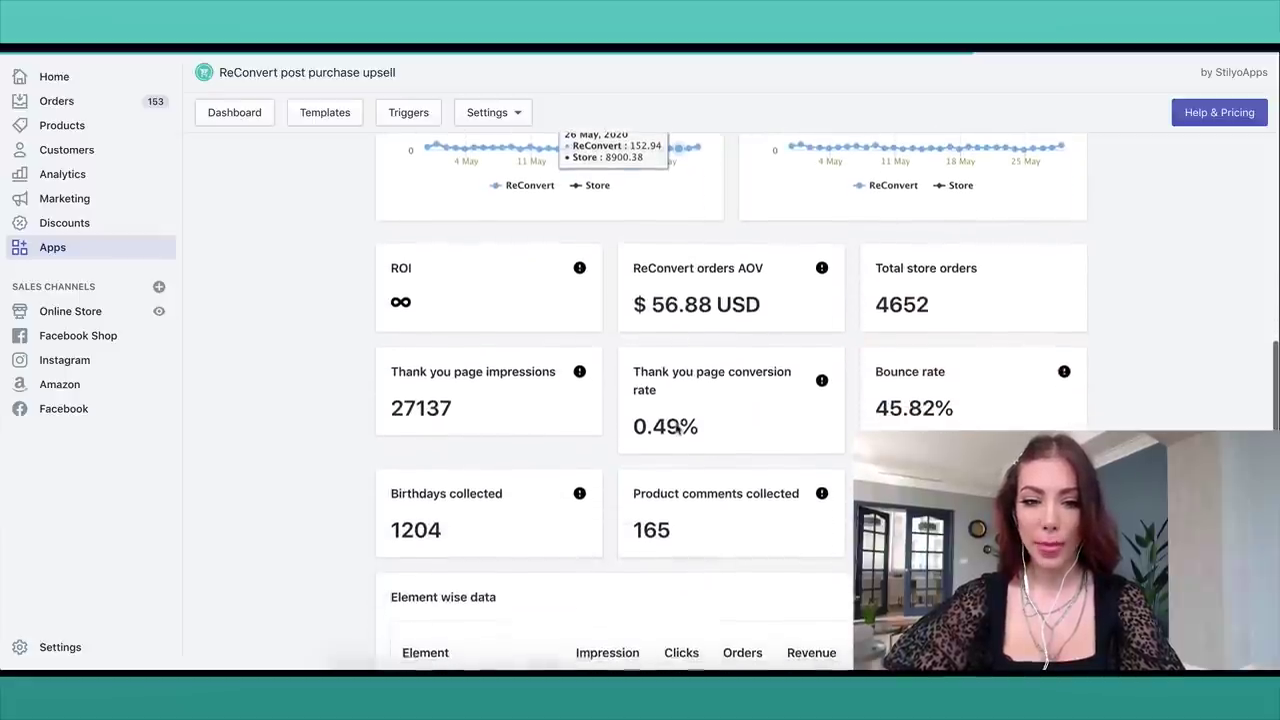
{"action": "scroll", "coordinate": [676, 428], "scroll_direction": "down", "scroll_amount": 1}
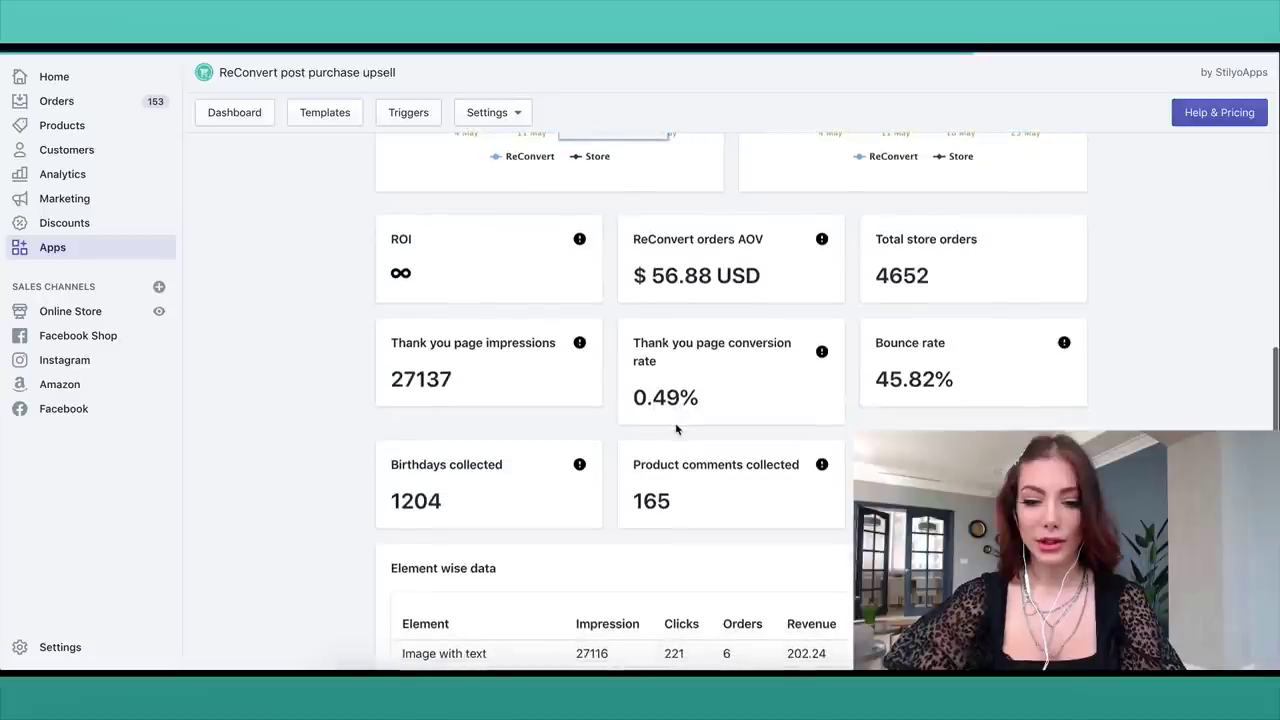
{"action": "scroll", "coordinate": [684, 437], "scroll_direction": "down", "scroll_amount": 5}
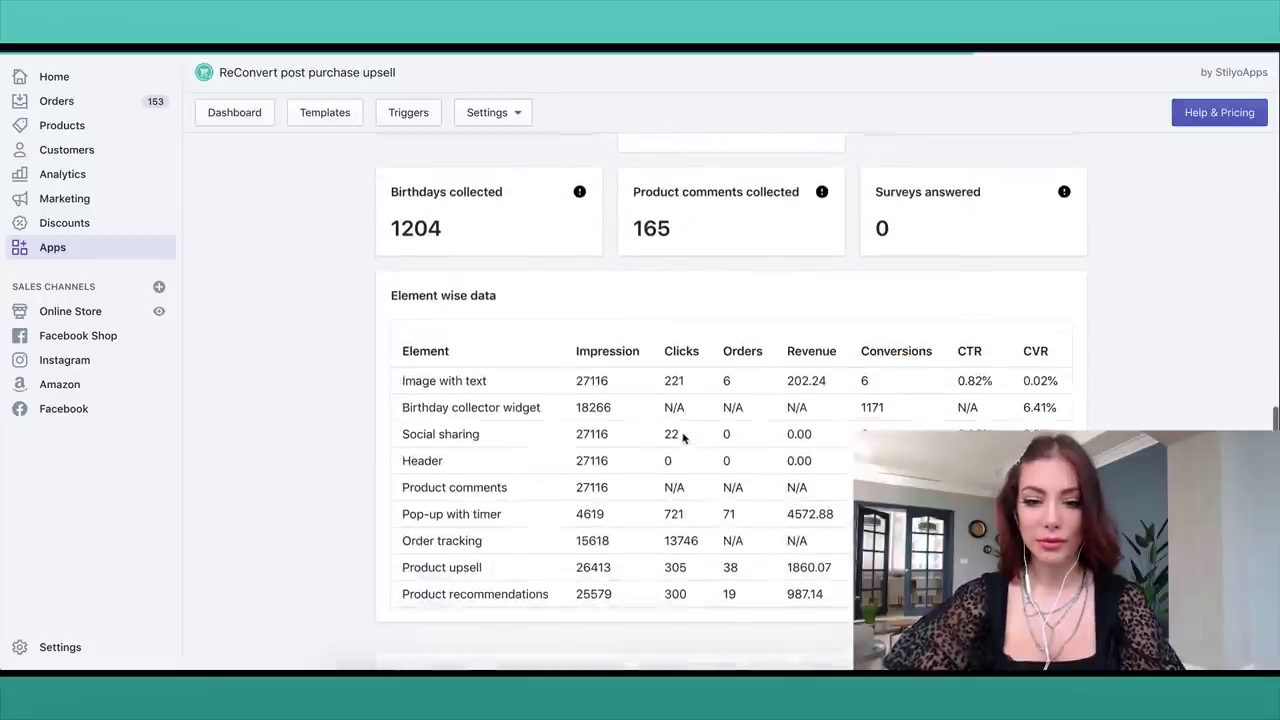
{"action": "scroll", "coordinate": [636, 393], "scroll_direction": "down", "scroll_amount": 6}
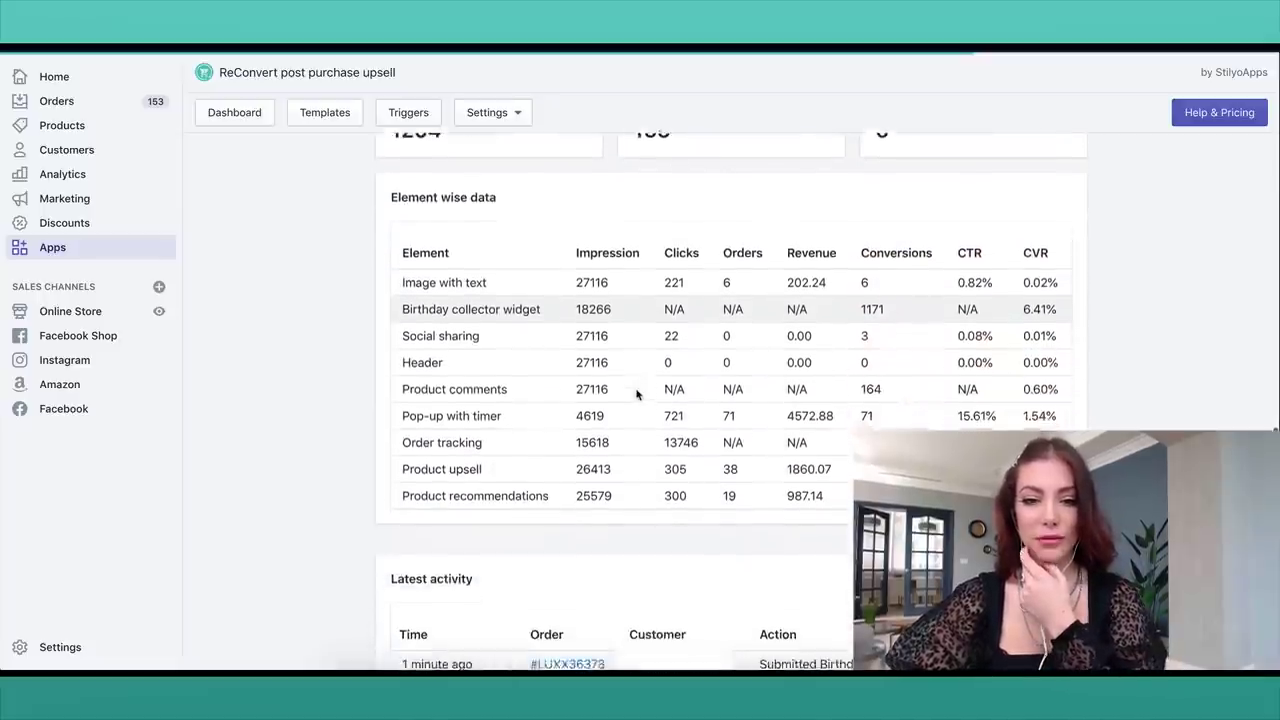
{"action": "scroll", "coordinate": [636, 393], "scroll_direction": "down", "scroll_amount": 3}
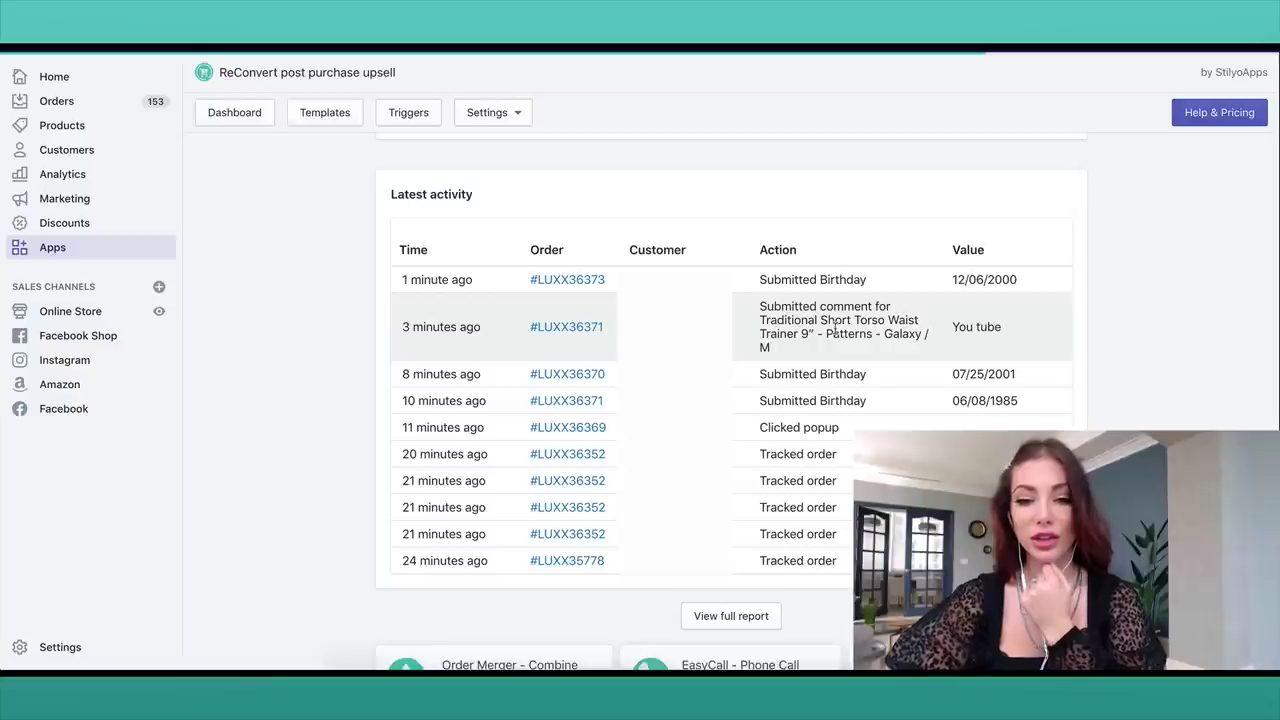
{"action": "scroll", "coordinate": [674, 514], "scroll_direction": "down", "scroll_amount": 2}
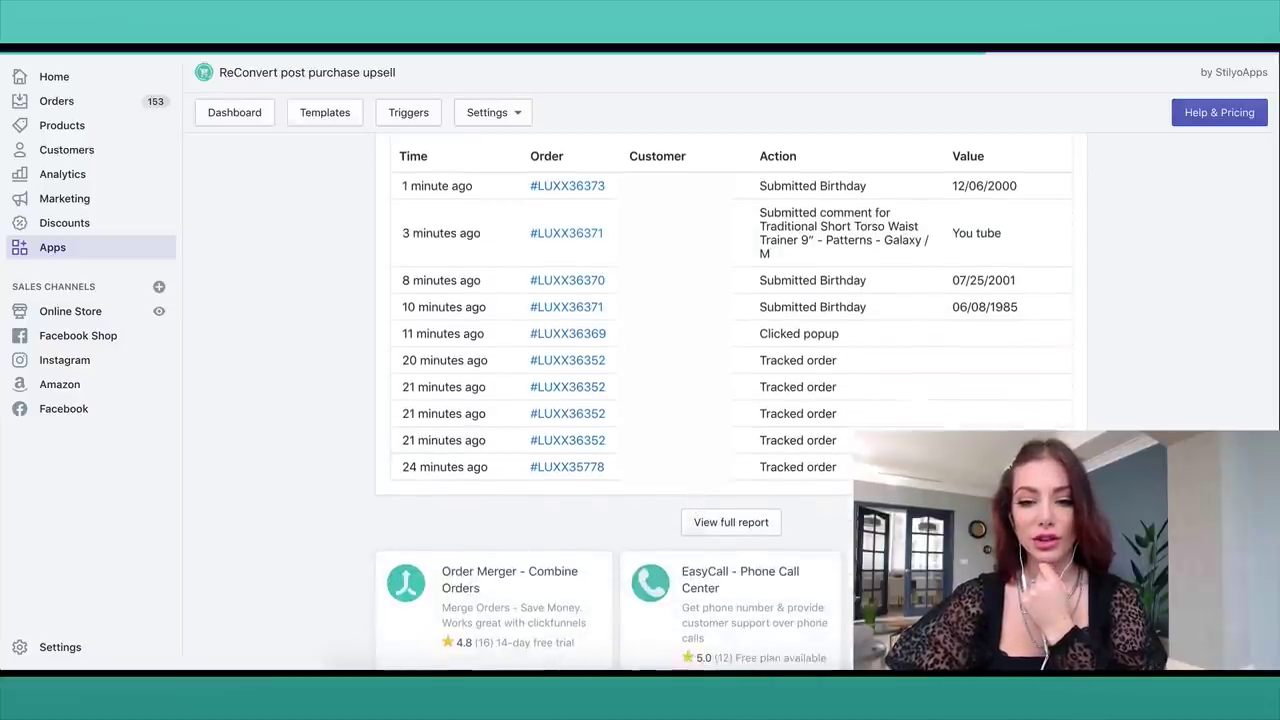
{"action": "scroll", "coordinate": [708, 443], "scroll_direction": "up", "scroll_amount": 5}
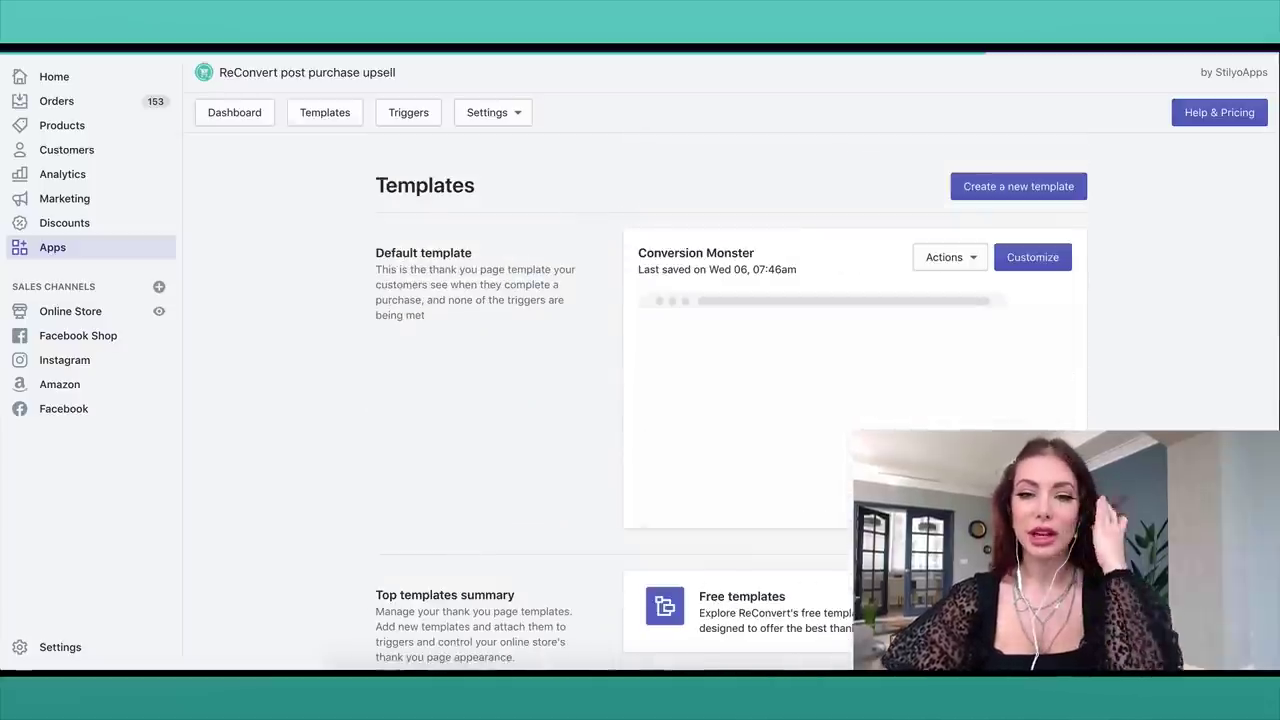
Open the default Conversion Monster template for customizing and look through its Header settings.
{"action": "left_click", "coordinate": [1045, 257]}
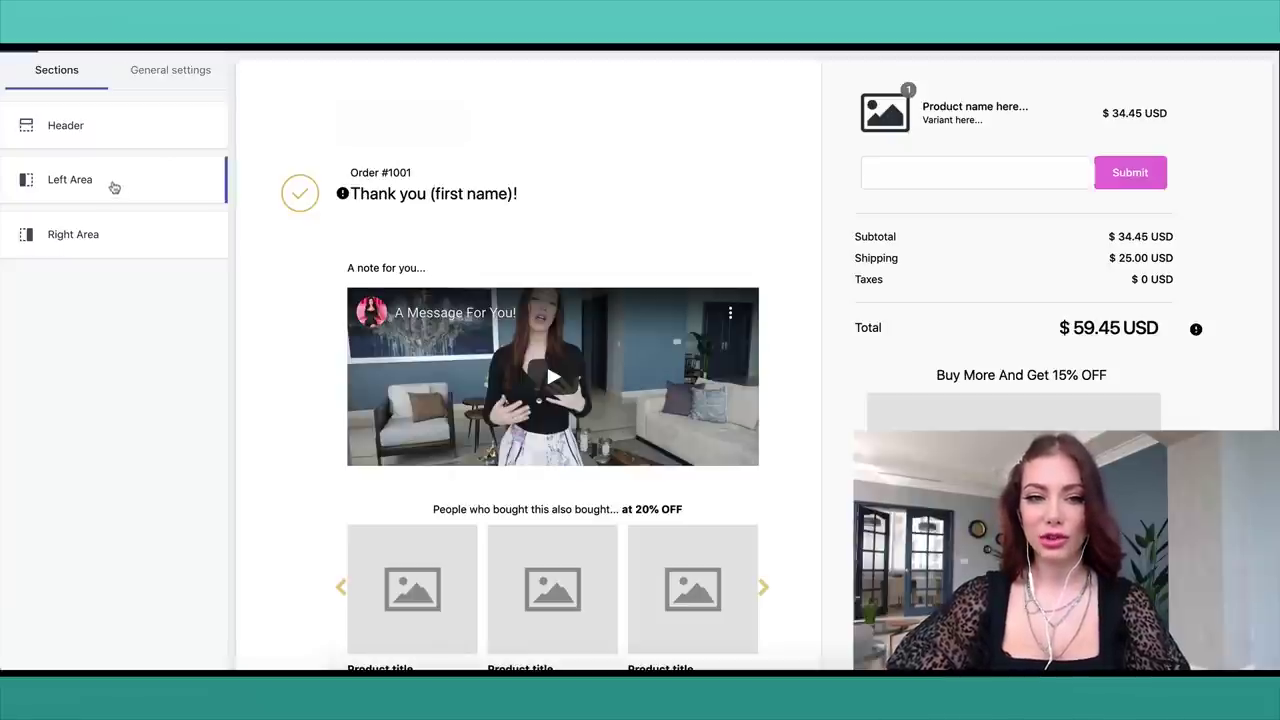
{"action": "left_click", "coordinate": [94, 128]}
{"action": "scroll", "coordinate": [57, 453], "scroll_direction": "down", "scroll_amount": 5}
{"action": "scroll", "coordinate": [57, 440], "scroll_direction": "up", "scroll_amount": 5}
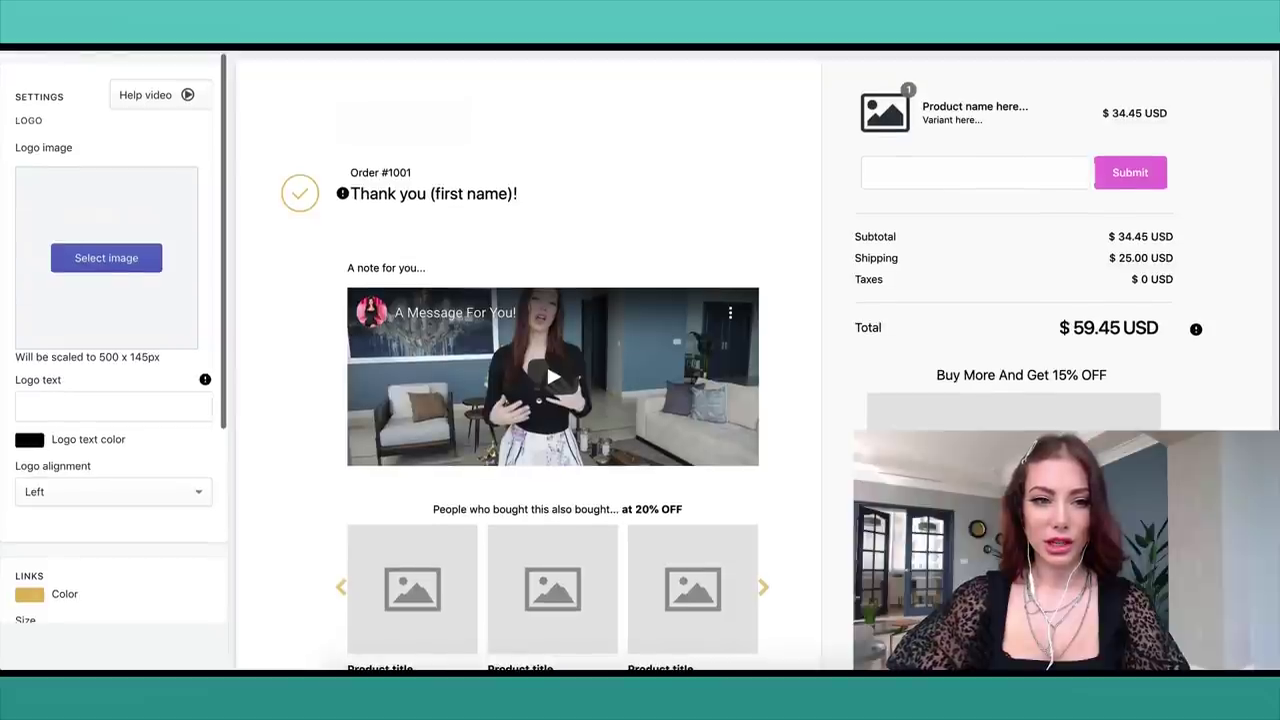
Leave the Header settings and view the sections contained in the Left Area and the Right Area.
{"action": "left_click", "coordinate": [47, 95]}
{"action": "left_click", "coordinate": [60, 177]}
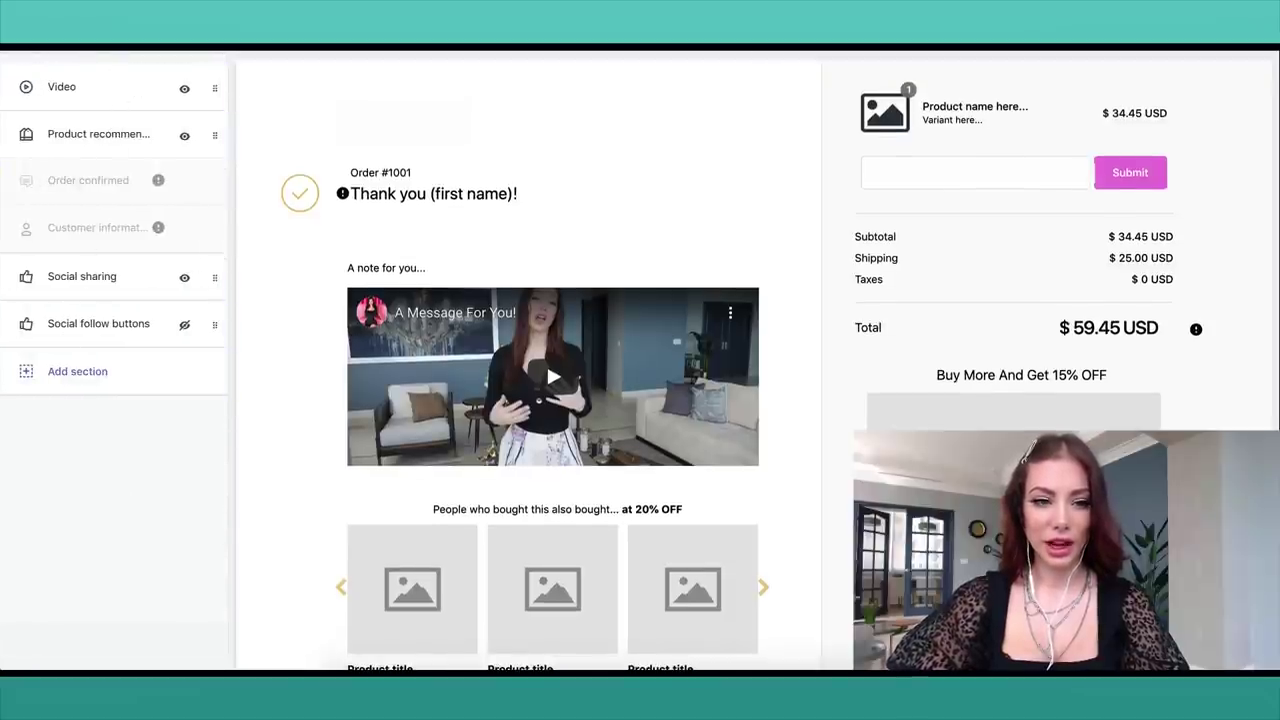
{"action": "left_click", "coordinate": [80, 246]}
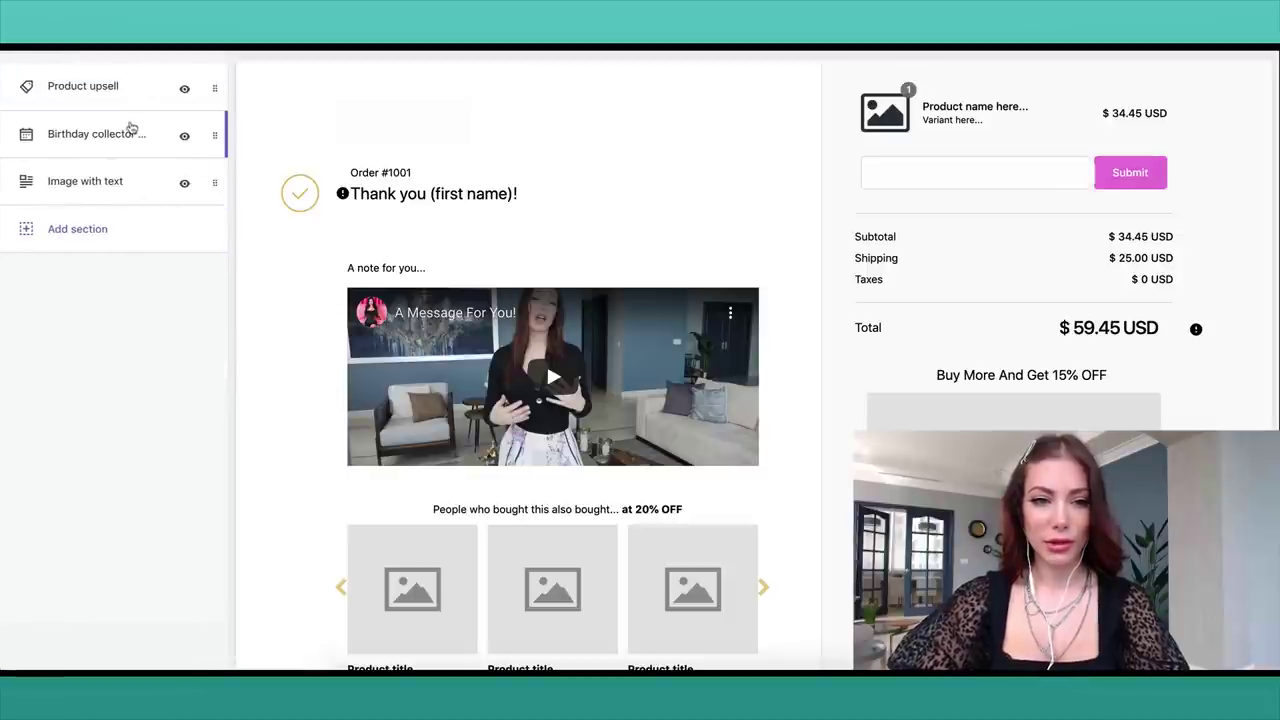
View the settings of the Right Area's Image with text section and return to the section list.
{"action": "left_click", "coordinate": [212, 184]}
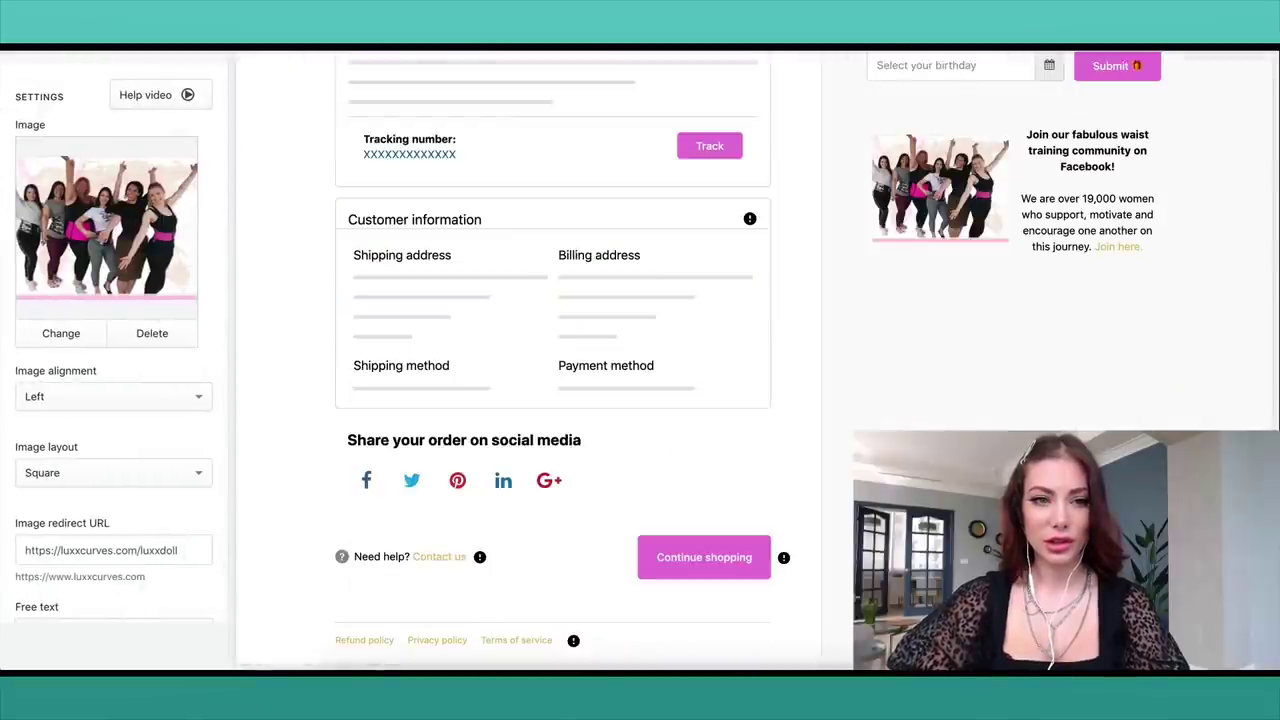
{"action": "left_click", "coordinate": [20, 40]}
{"action": "scroll", "coordinate": [447, 198], "scroll_direction": "up", "scroll_amount": 5}
{"action": "scroll", "coordinate": [447, 198], "scroll_direction": "up", "scroll_amount": 5}
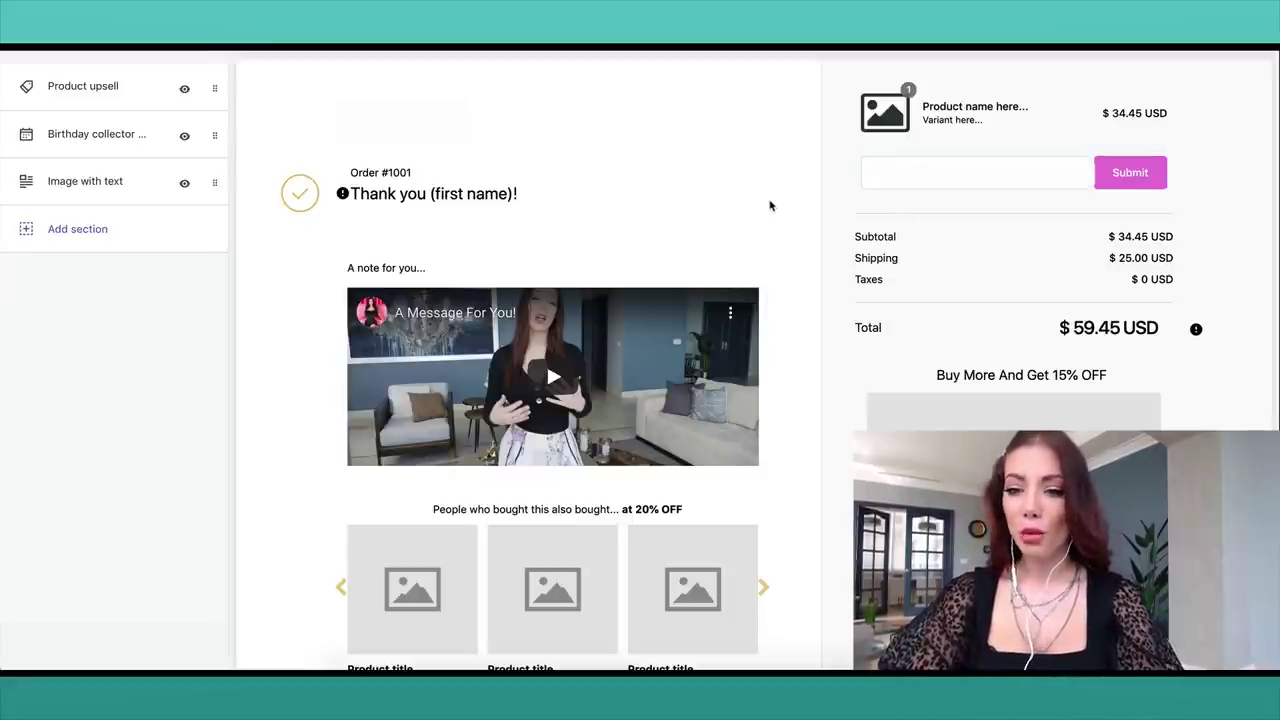
Close the support chat and examine the preview's product upsell, birthday collector and Facebook community sections.
{"action": "scroll", "coordinate": [770, 205], "scroll_direction": "down", "scroll_amount": 1}
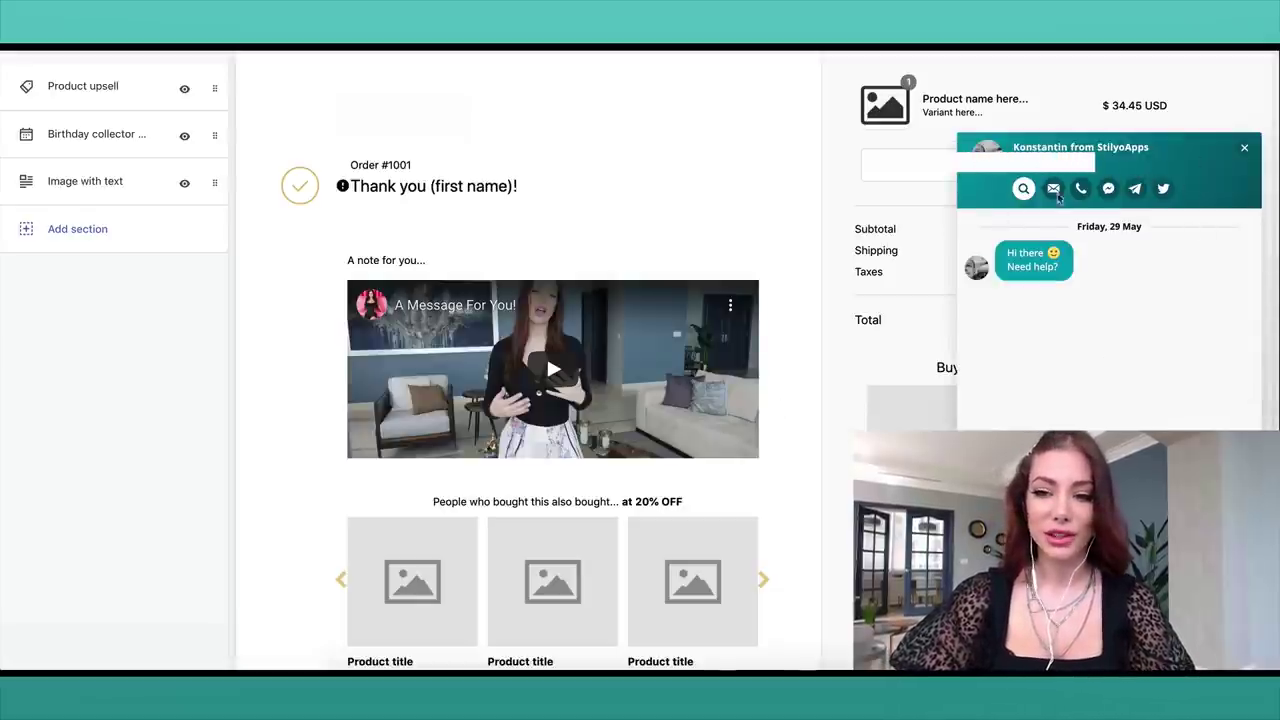
{"action": "left_click", "coordinate": [1245, 150]}
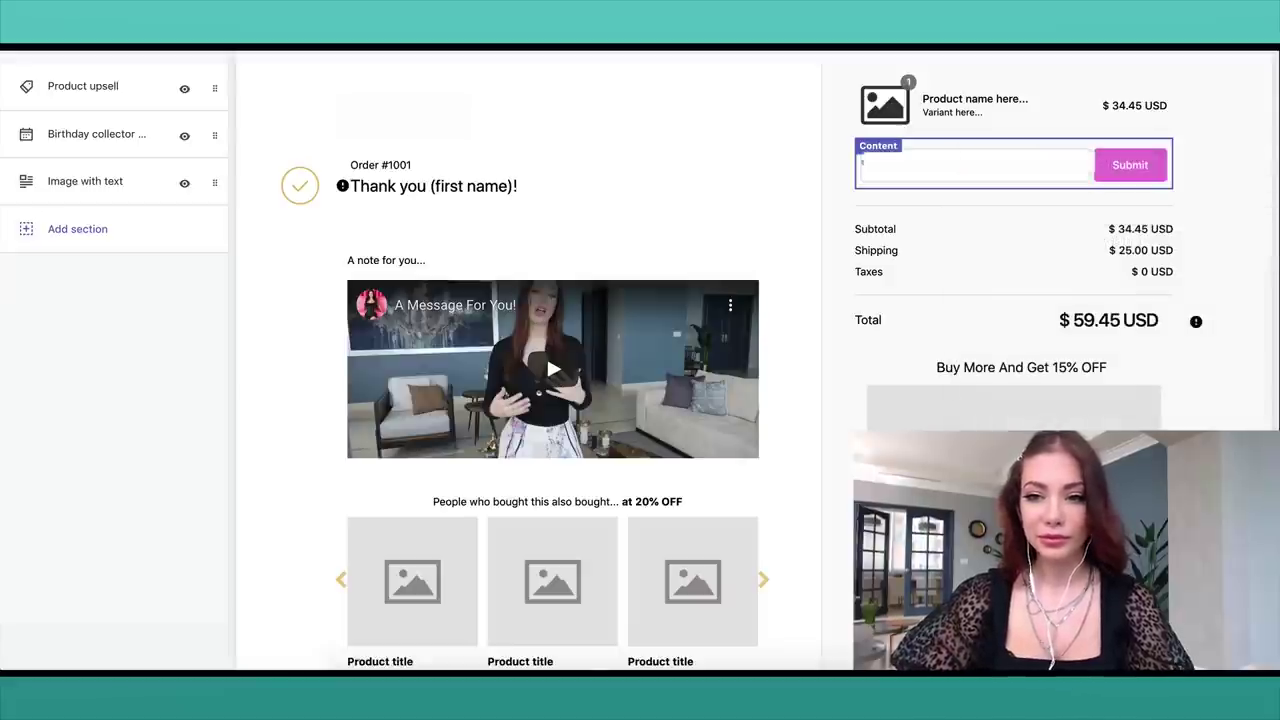
{"action": "scroll", "coordinate": [836, 276], "scroll_direction": "down", "scroll_amount": 3}
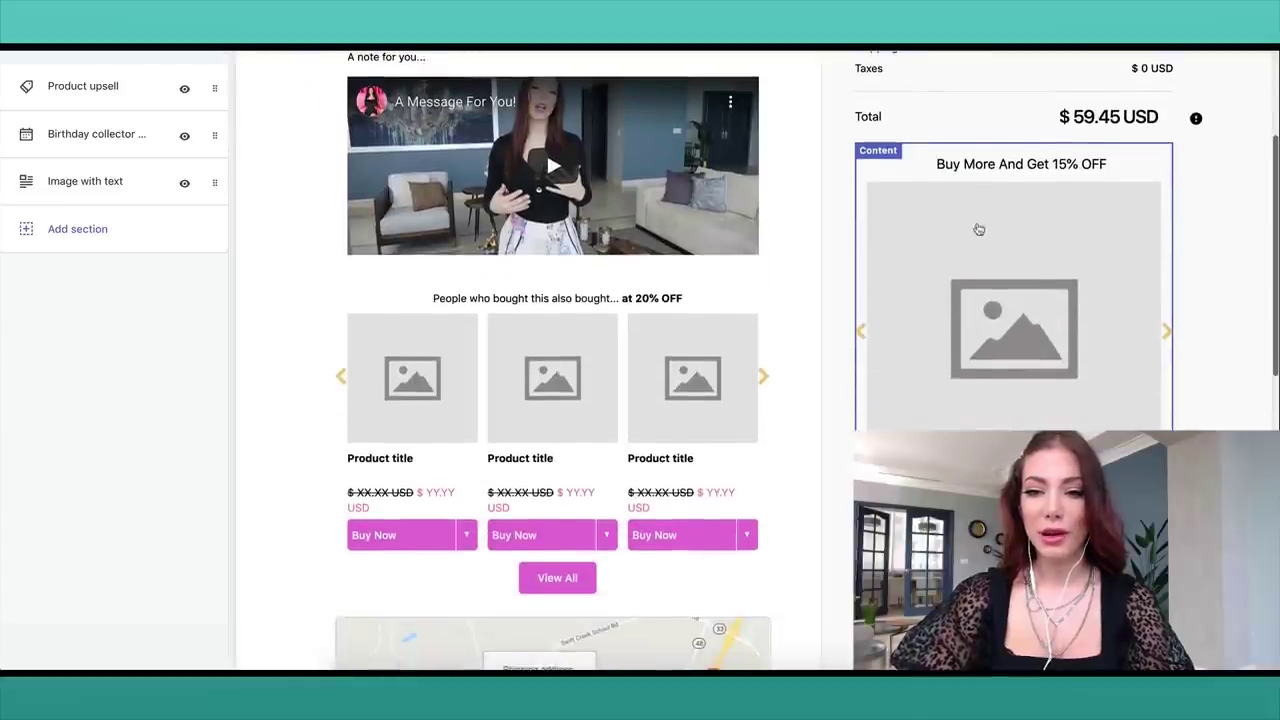
{"action": "scroll", "coordinate": [926, 334], "scroll_direction": "down", "scroll_amount": 3}
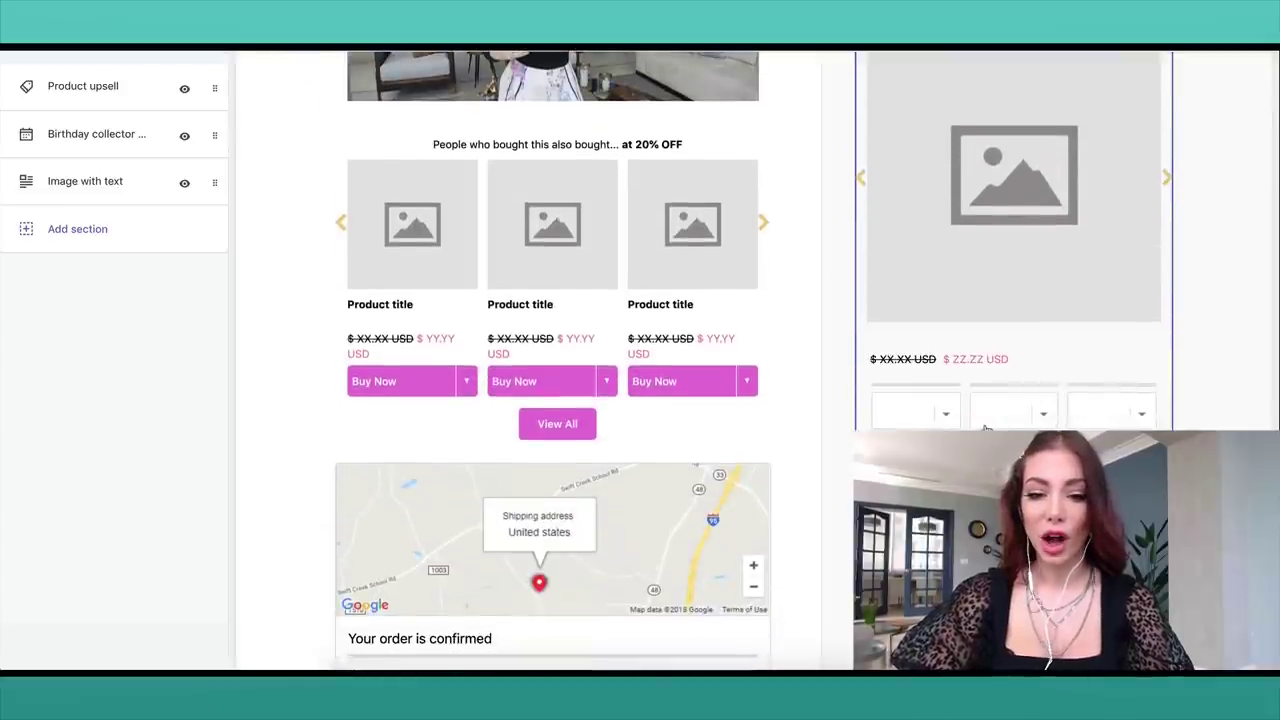
{"action": "scroll", "coordinate": [940, 422], "scroll_direction": "down", "scroll_amount": 3}
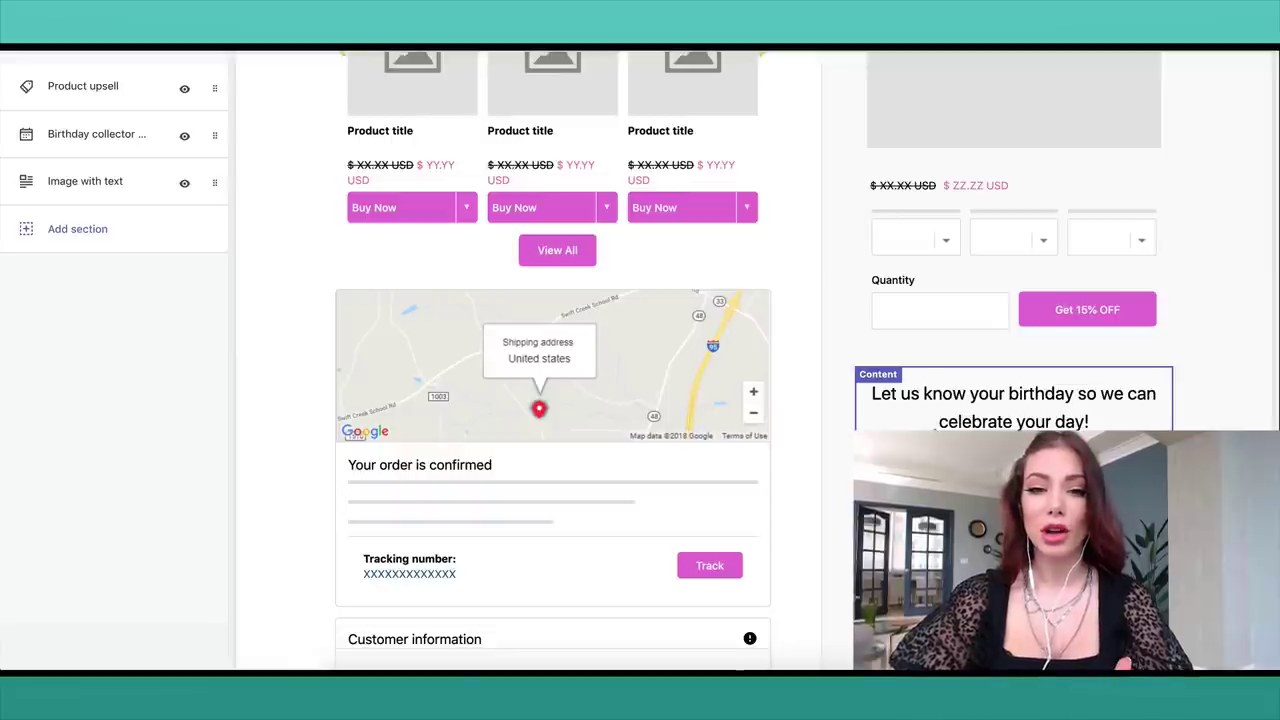
{"action": "scroll", "coordinate": [957, 366], "scroll_direction": "down", "scroll_amount": 4}
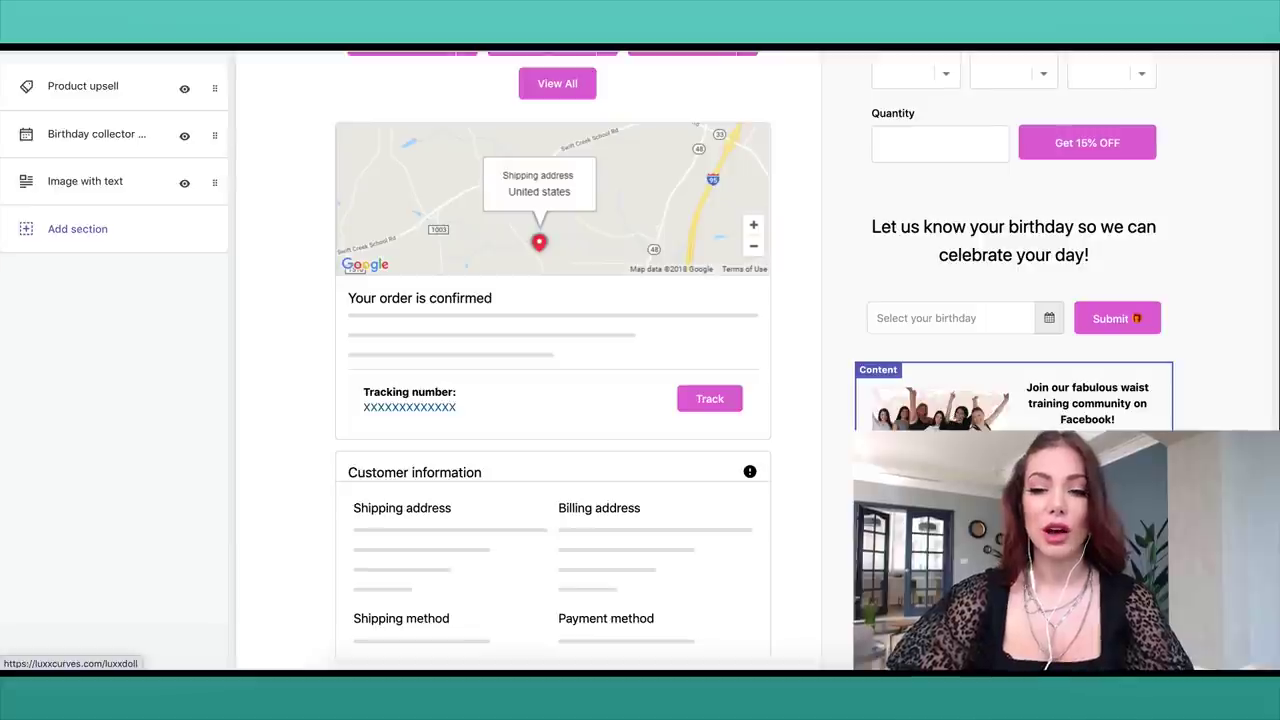
{"action": "scroll", "coordinate": [955, 420], "scroll_direction": "down", "scroll_amount": 3}
{"action": "scroll", "coordinate": [550, 360], "scroll_direction": "up", "scroll_amount": 10}
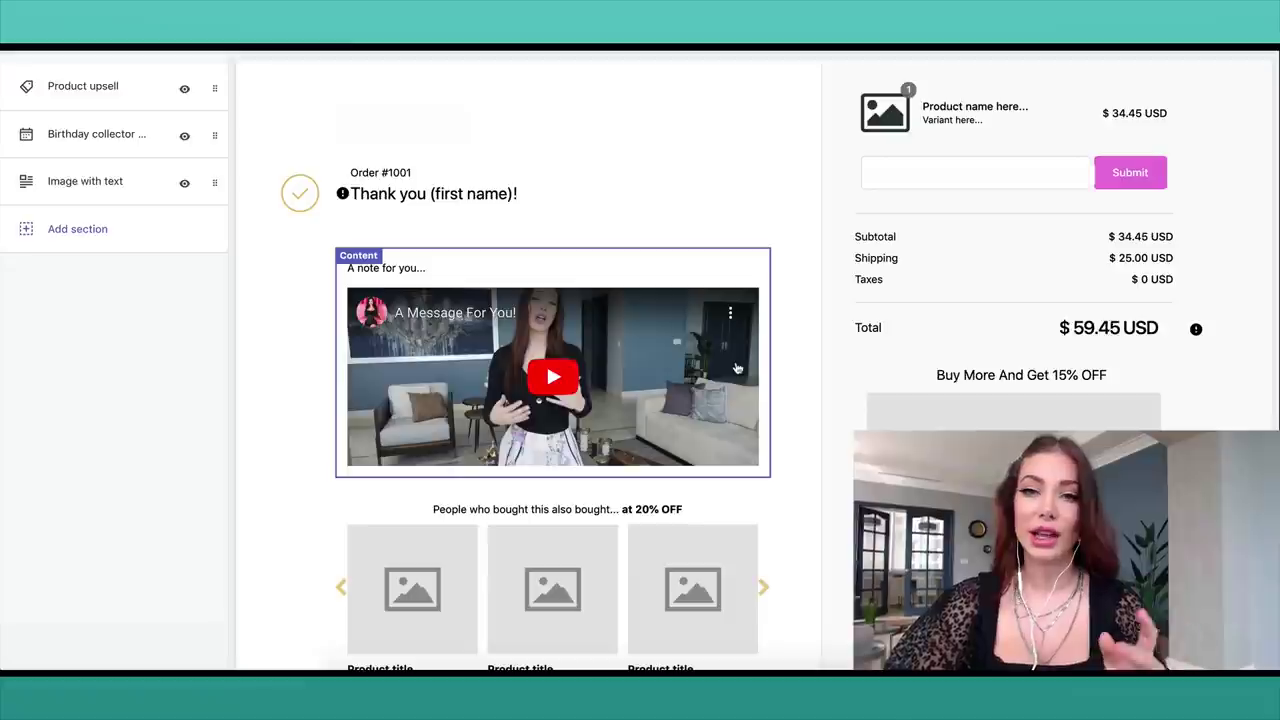
Examine the preview's product recommendations, order tracking, customer information and social sharing sections.
{"action": "scroll", "coordinate": [737, 369], "scroll_direction": "down", "scroll_amount": 5}
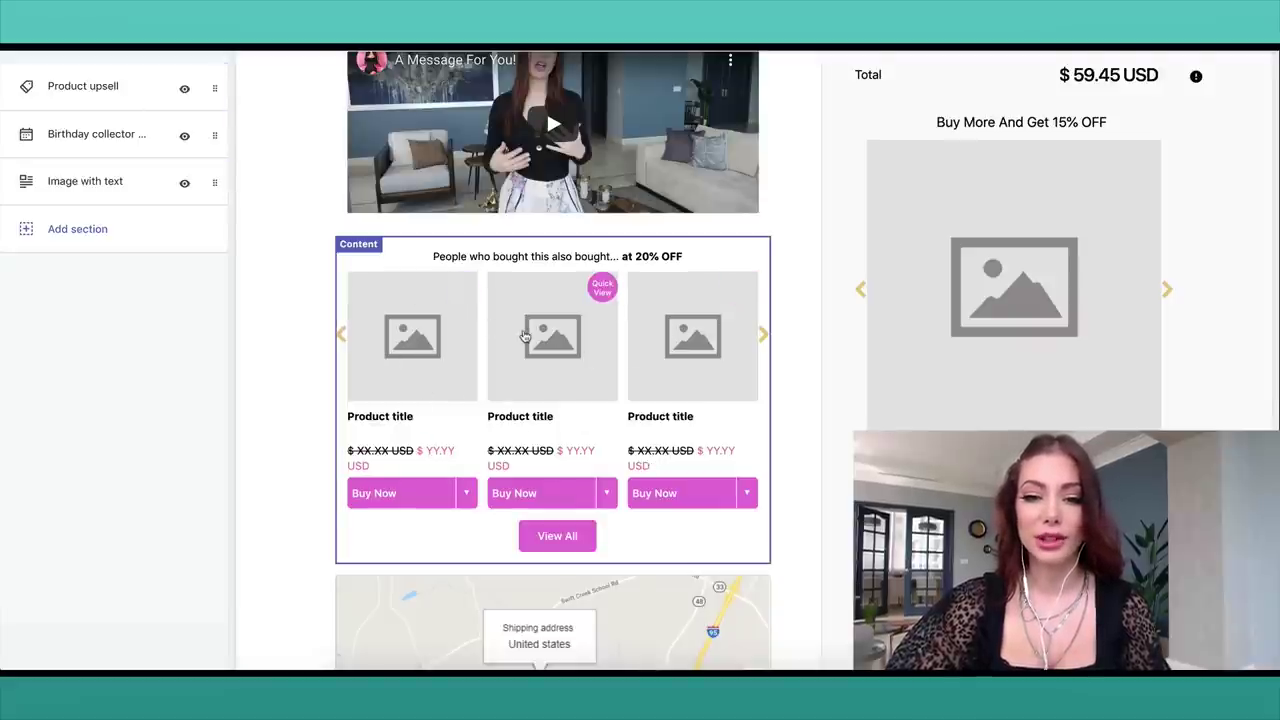
{"action": "scroll", "coordinate": [524, 336], "scroll_direction": "down", "scroll_amount": 1}
{"action": "scroll", "coordinate": [491, 302], "scroll_direction": "down", "scroll_amount": 3}
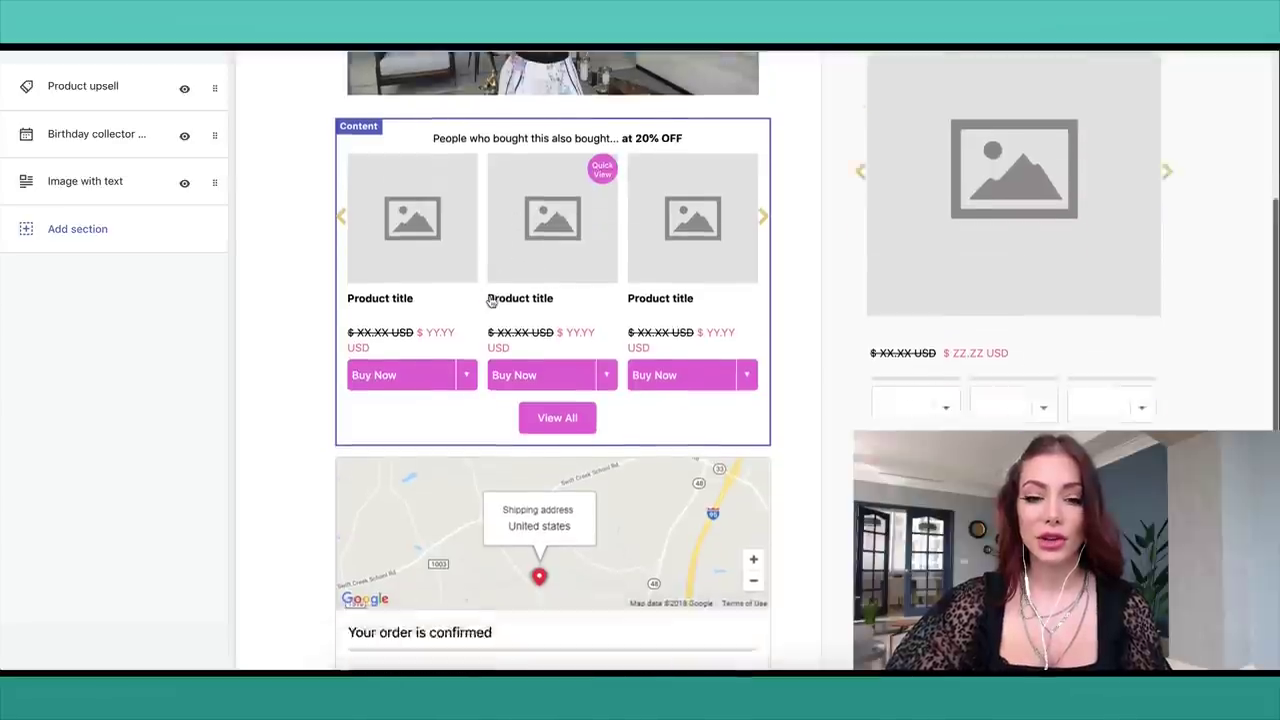
{"action": "scroll", "coordinate": [491, 302], "scroll_direction": "up", "scroll_amount": 3}
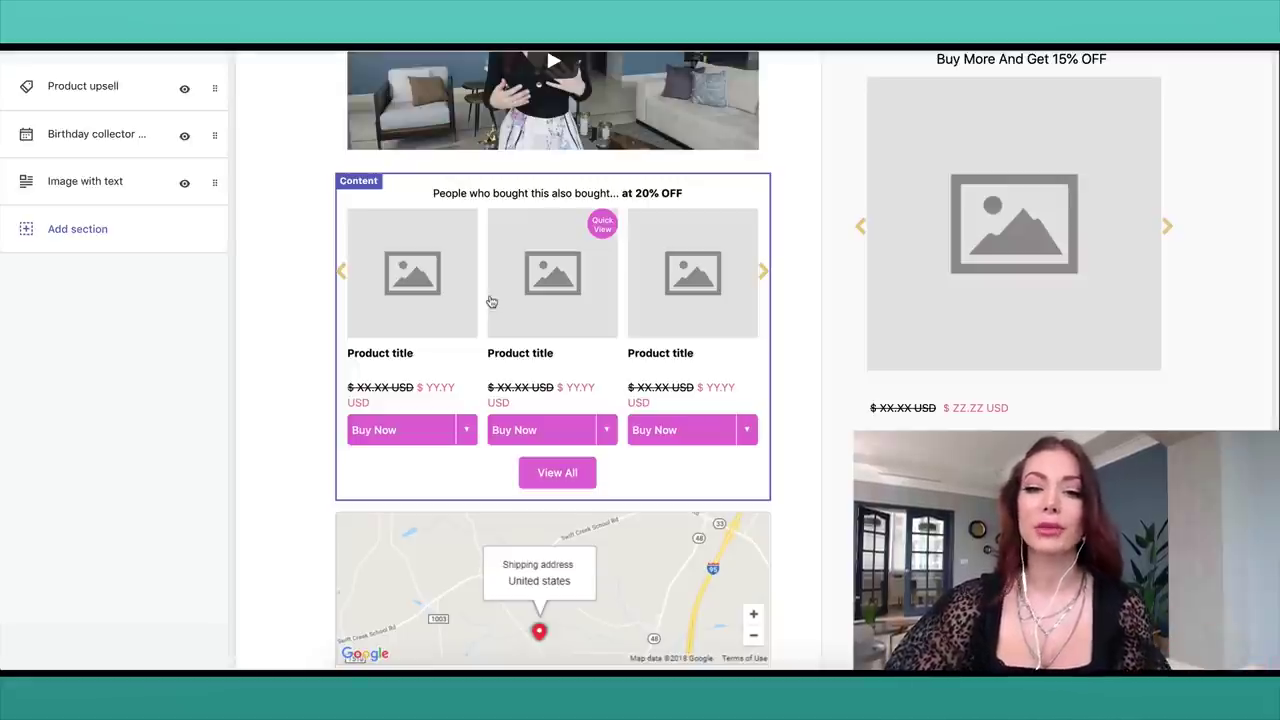
{"action": "scroll", "coordinate": [491, 302], "scroll_direction": "down", "scroll_amount": 1}
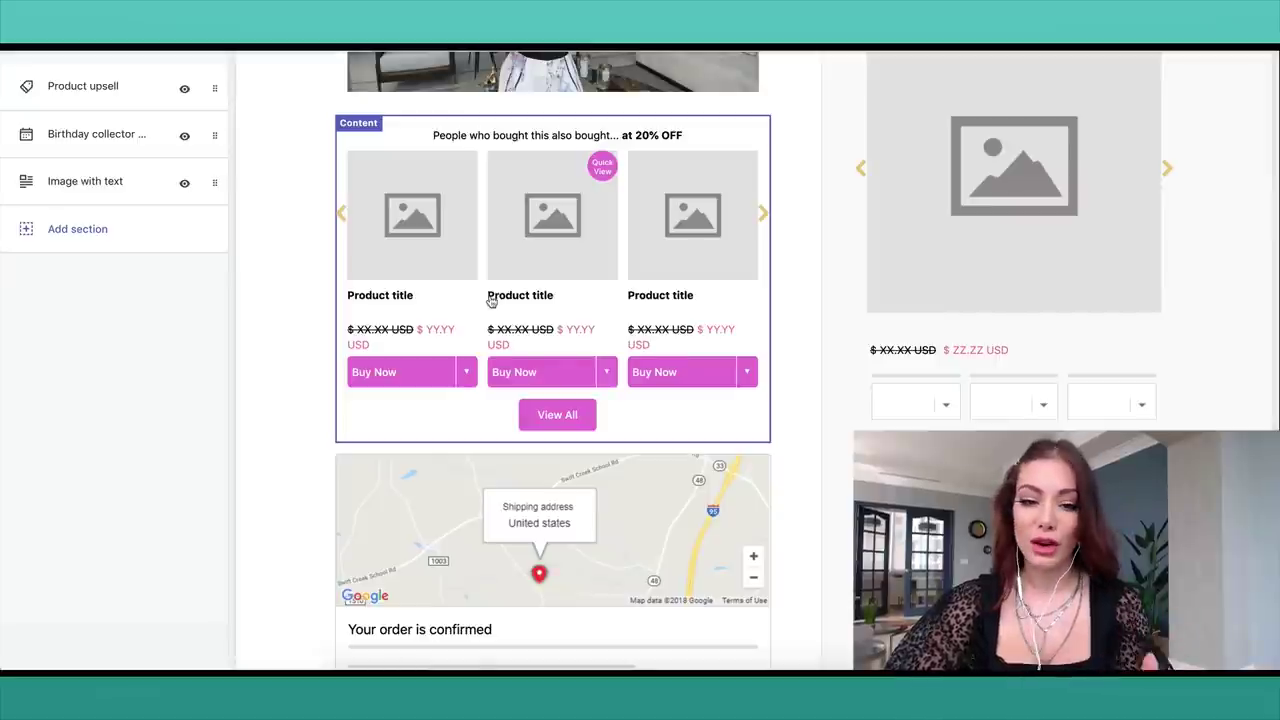
{"action": "scroll", "coordinate": [491, 302], "scroll_direction": "down", "scroll_amount": 4}
{"action": "scroll", "coordinate": [491, 302], "scroll_direction": "down", "scroll_amount": 5}
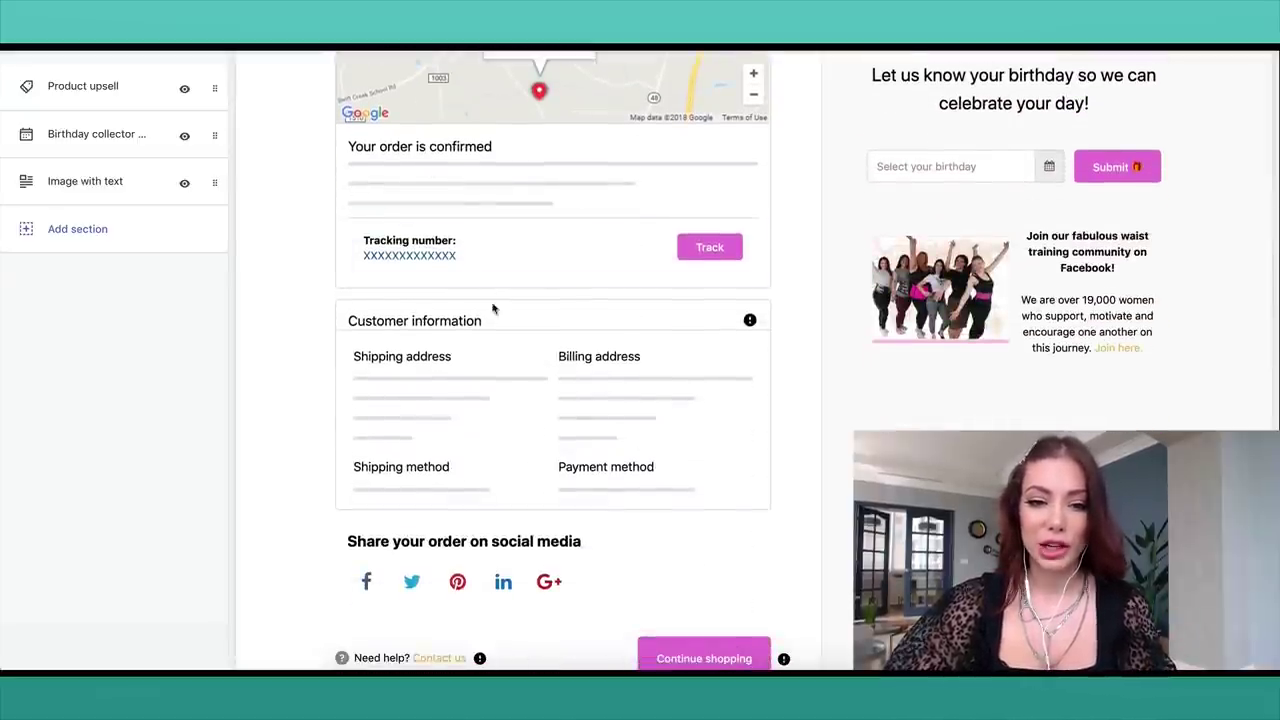
Examine the template preview's customer information, social sharing and footer sections, and return to the top of the preview.
{"action": "scroll", "coordinate": [543, 334], "scroll_direction": "down", "scroll_amount": 1}
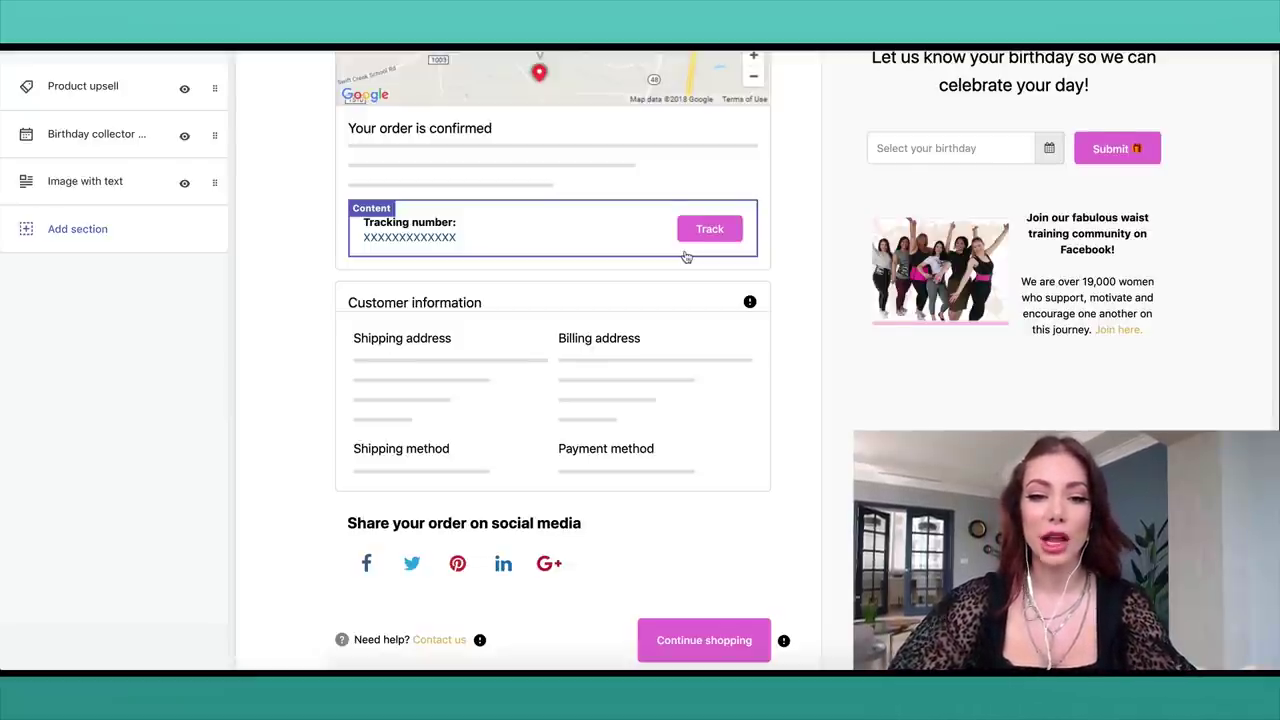
{"action": "scroll", "coordinate": [686, 257], "scroll_direction": "down", "scroll_amount": 2}
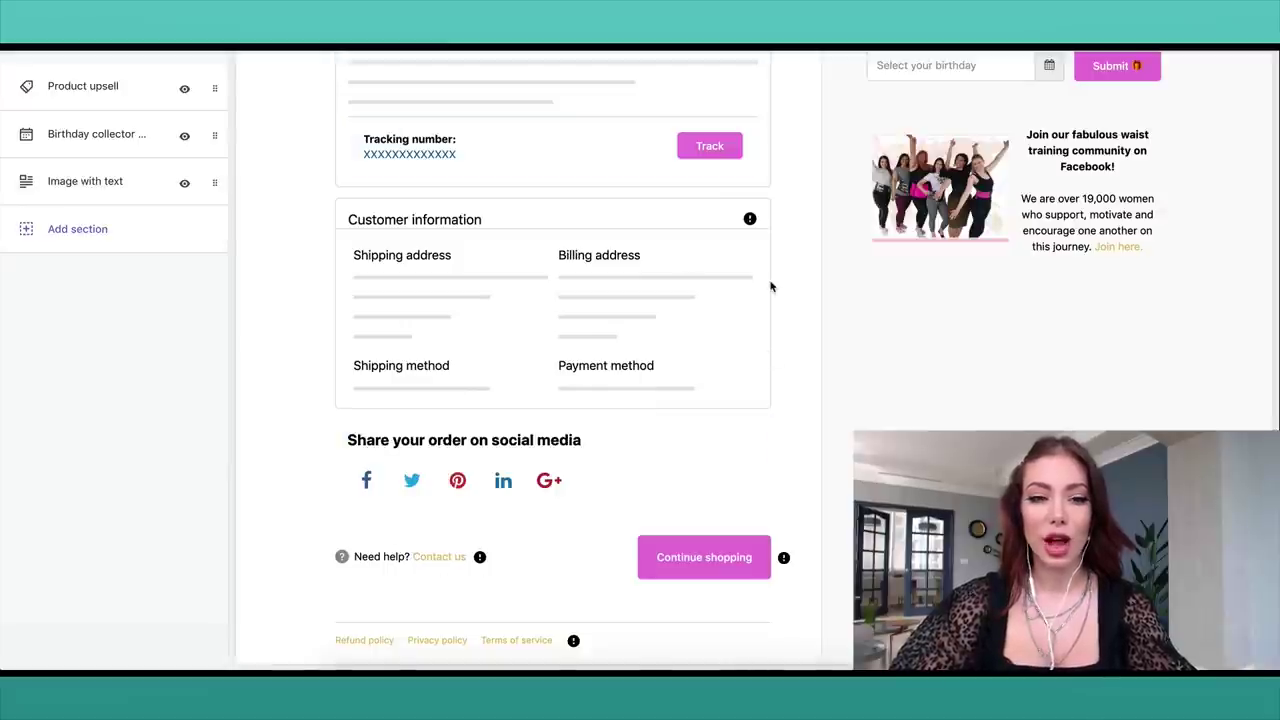
{"action": "scroll", "coordinate": [770, 300], "scroll_direction": "up", "scroll_amount": 10}
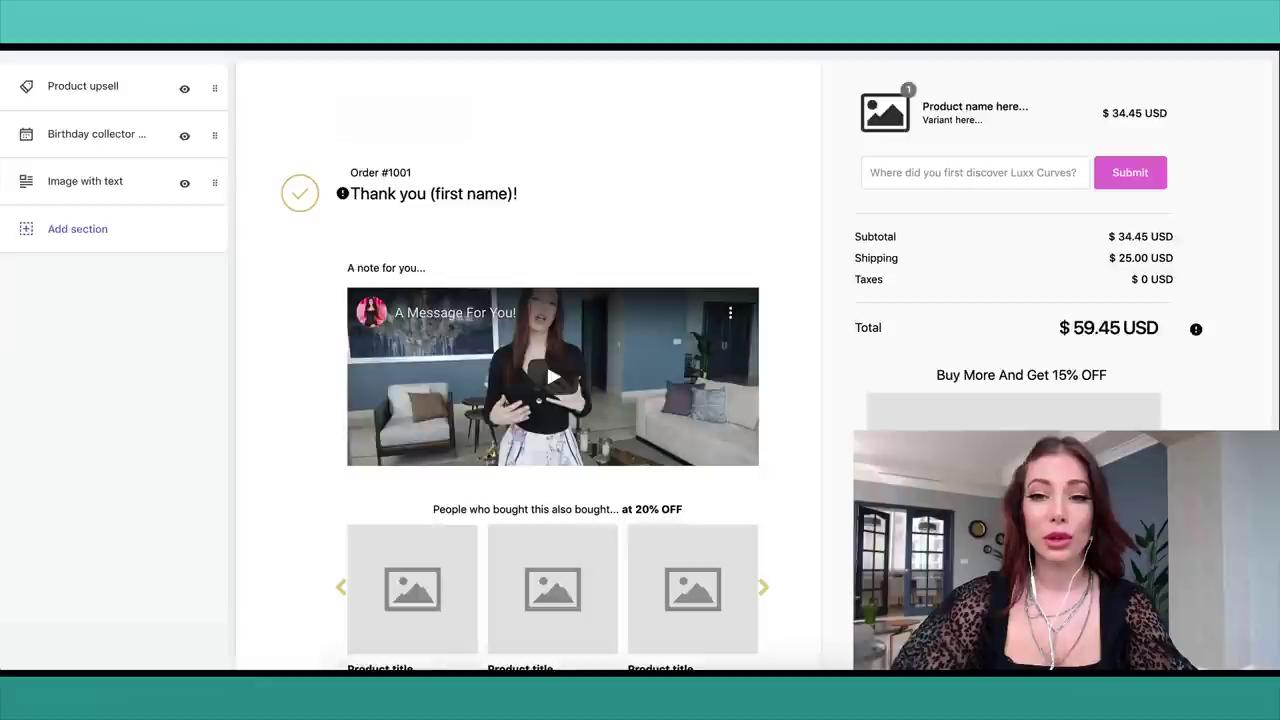
Switch to a real order's thank you page and dismiss its spin-to-win discount popup.
{"action": "left_click", "coordinate": [646, 258]}
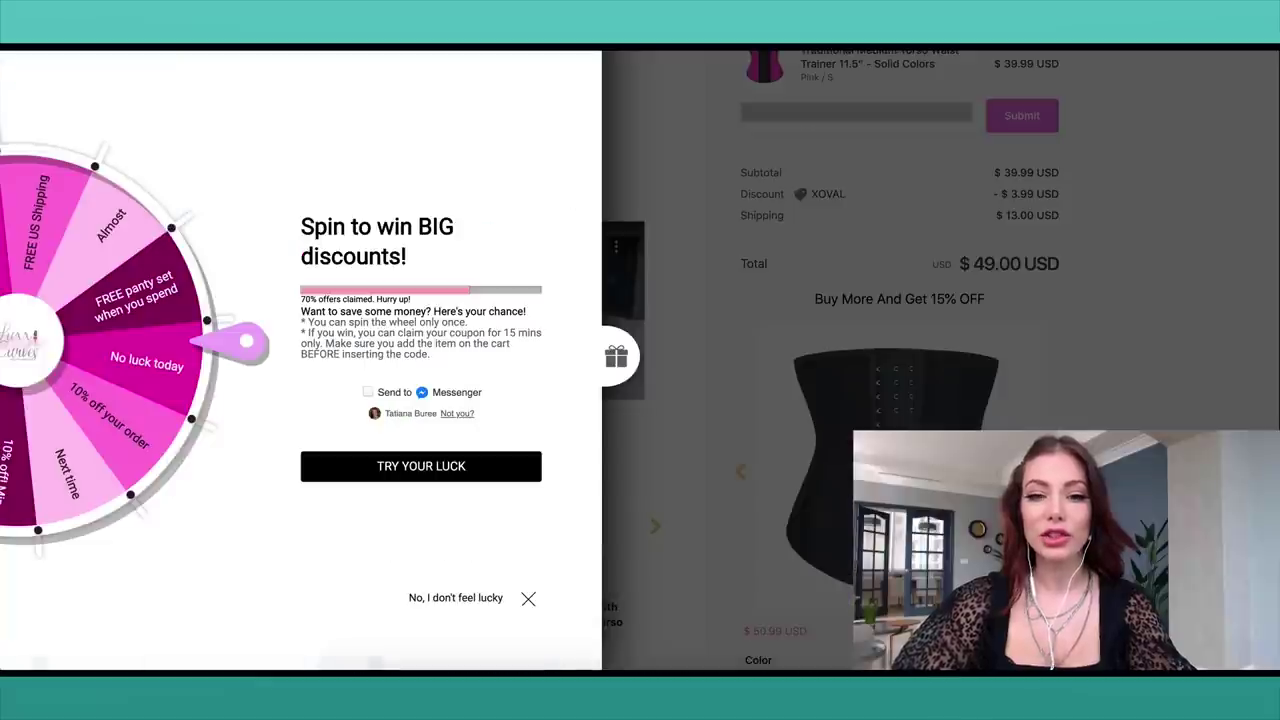
{"action": "key", "text": "ctrl+minus"}
{"action": "left_click", "coordinate": [522, 608]}
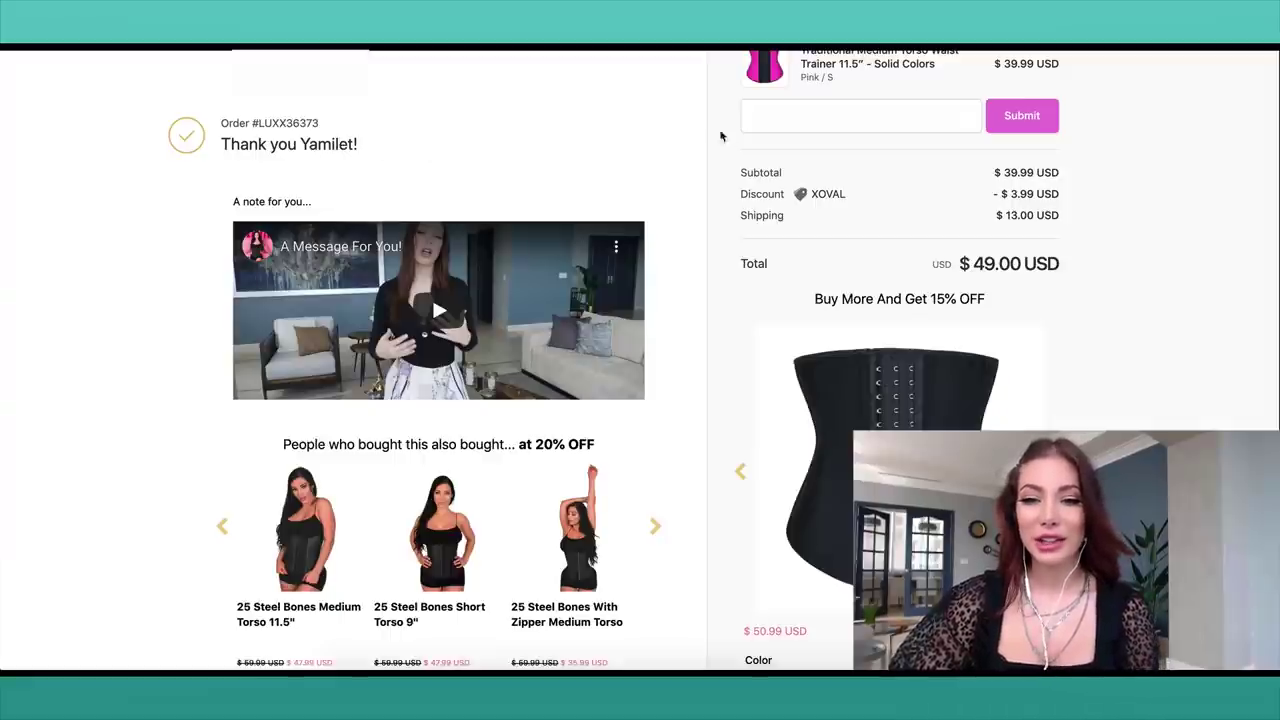
Examine the live thank you page from the video message and product offers down to the order updates and customer information.
{"action": "scroll", "coordinate": [740, 150], "scroll_direction": "down", "scroll_amount": 1}
{"action": "scroll", "coordinate": [740, 150], "scroll_direction": "down", "scroll_amount": 1}
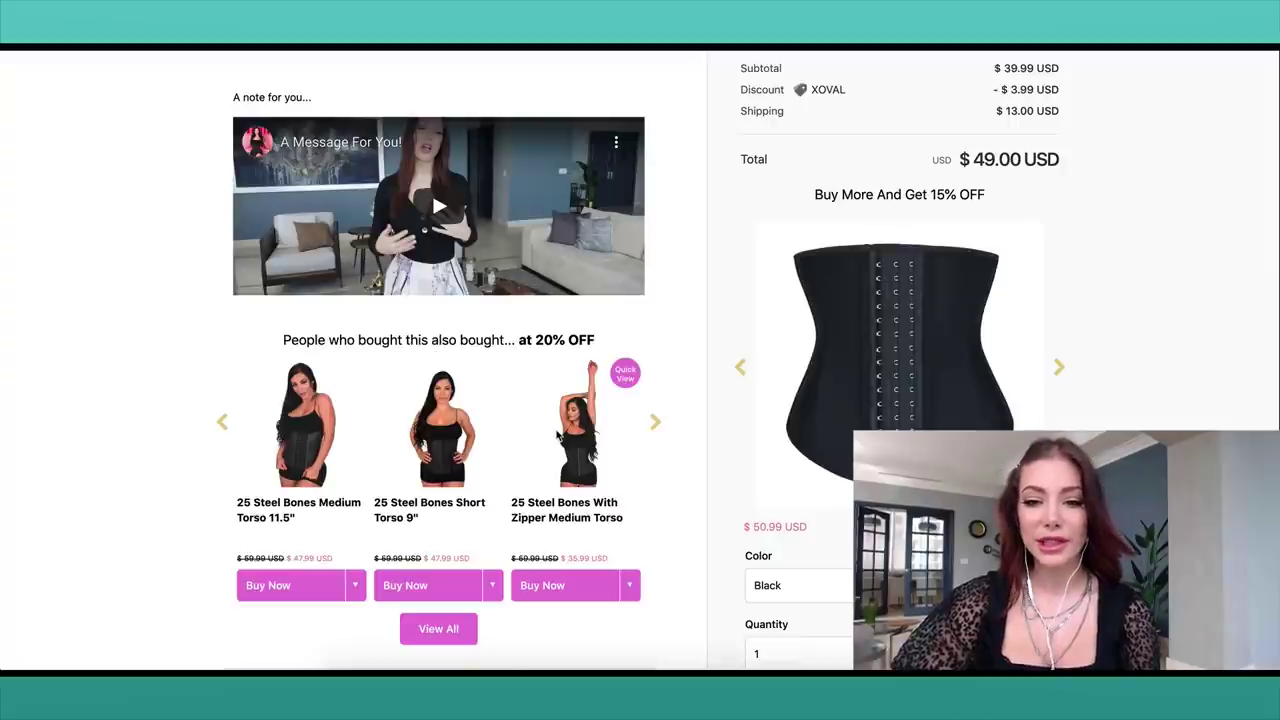
{"action": "scroll", "coordinate": [667, 418], "scroll_direction": "down", "scroll_amount": 5}
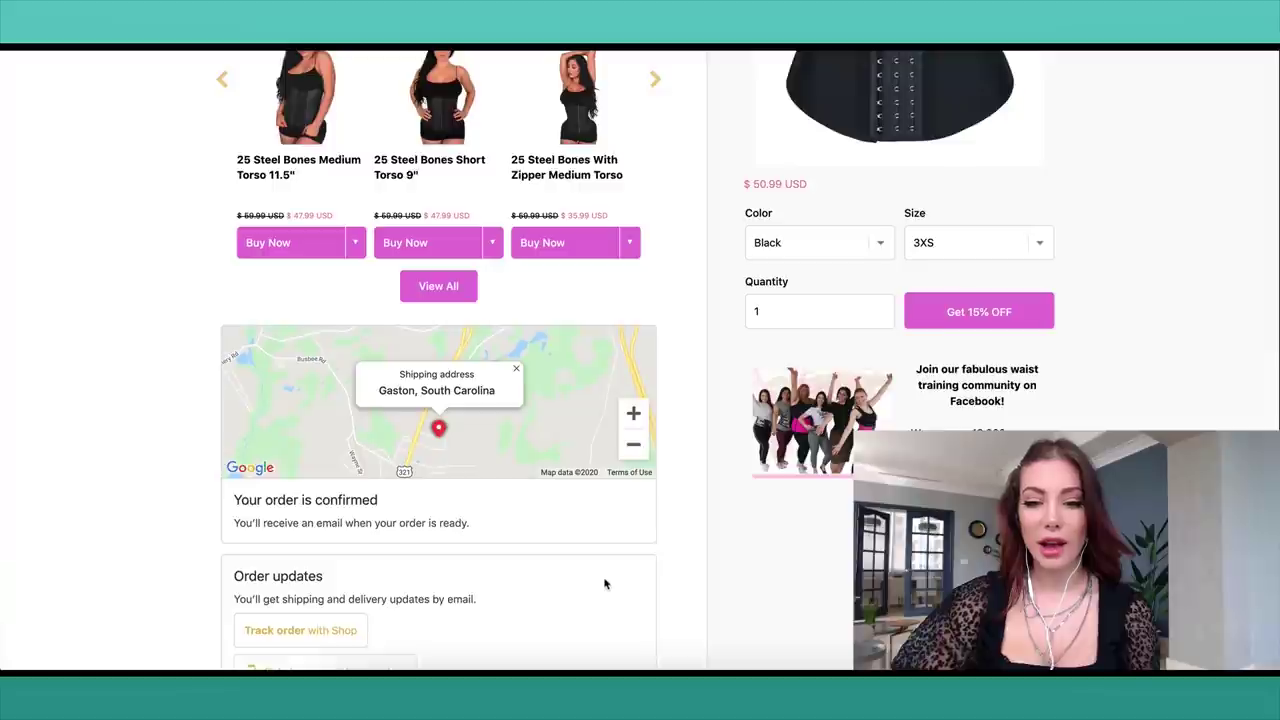
{"action": "scroll", "coordinate": [603, 583], "scroll_direction": "down", "scroll_amount": 3}
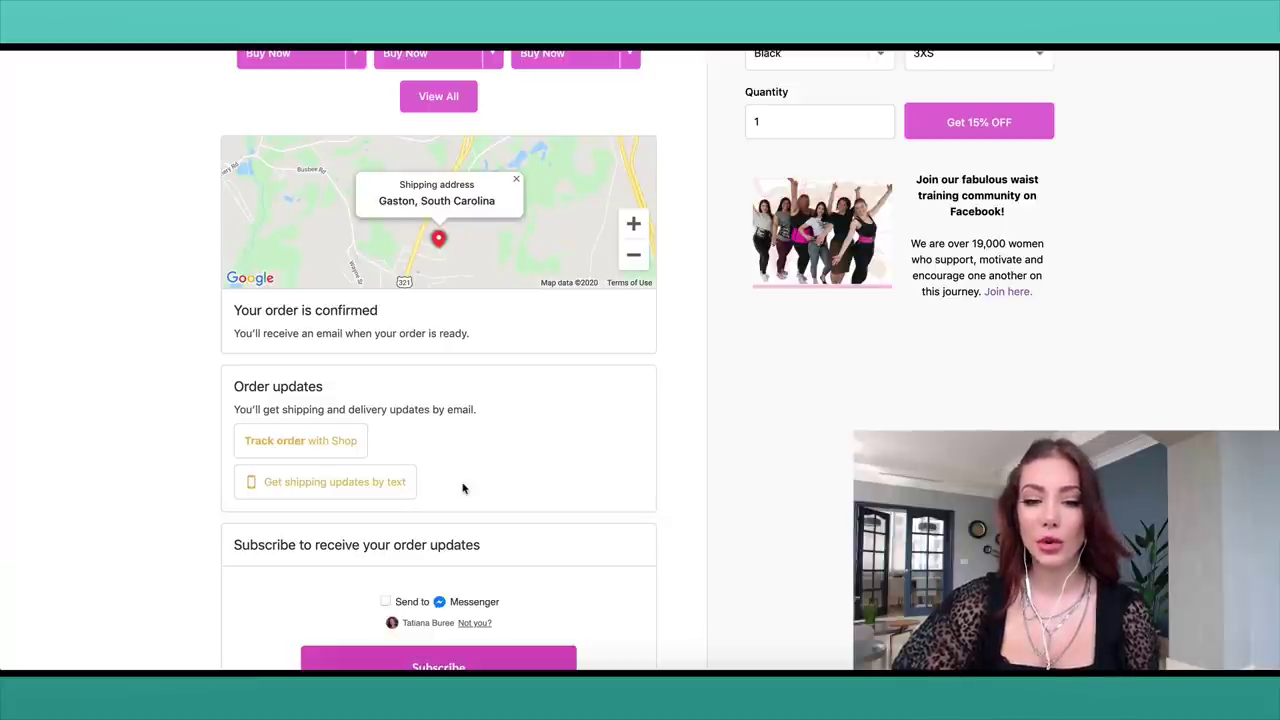
{"action": "scroll", "coordinate": [463, 488], "scroll_direction": "down", "scroll_amount": 2}
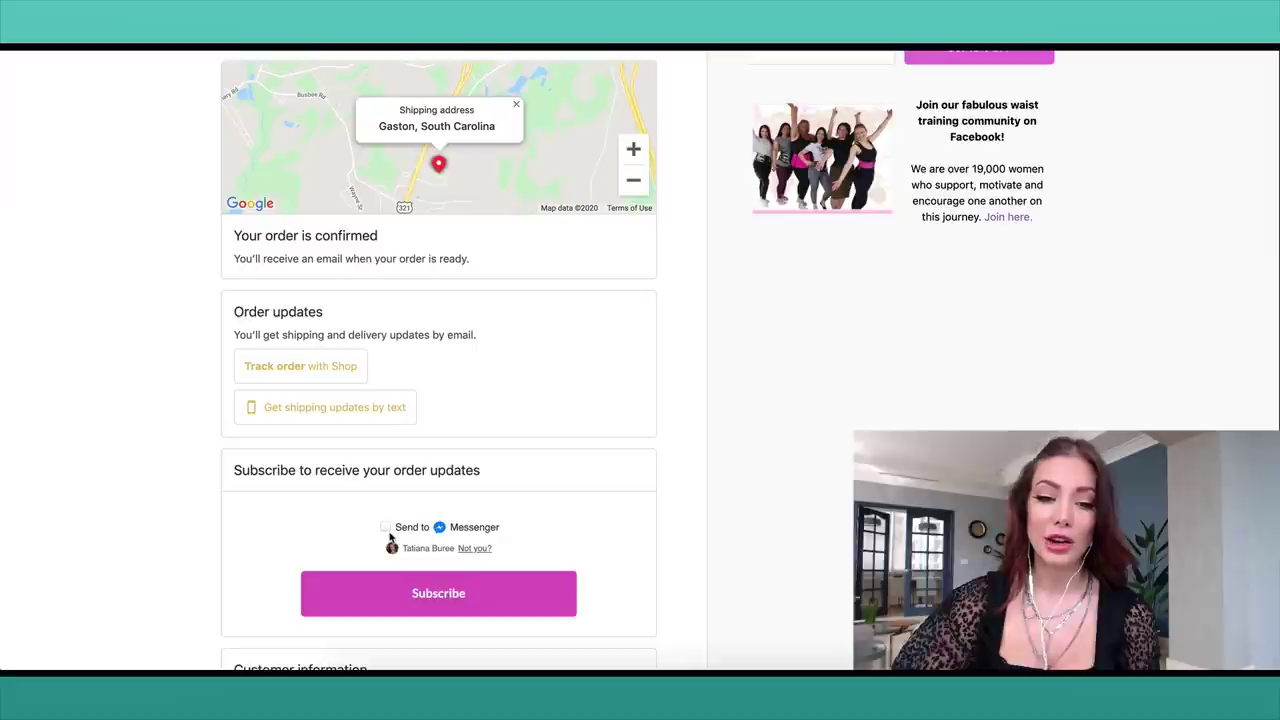
{"action": "scroll", "coordinate": [390, 538], "scroll_direction": "down", "scroll_amount": 5}
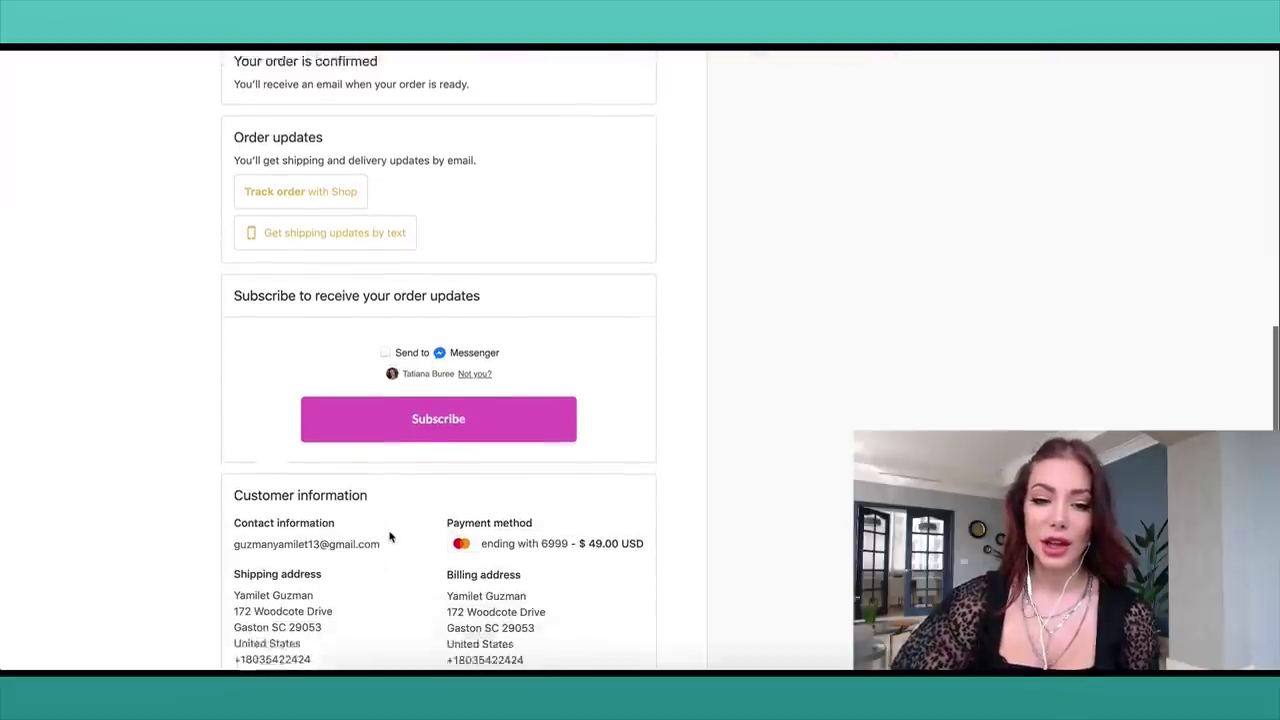
{"action": "scroll", "coordinate": [390, 538], "scroll_direction": "down", "scroll_amount": 2}
Return to the live page's product offers and review the 20% OFF recommendations and the 15% OFF upsell.
{"action": "scroll", "coordinate": [390, 538], "scroll_direction": "up", "scroll_amount": 12}
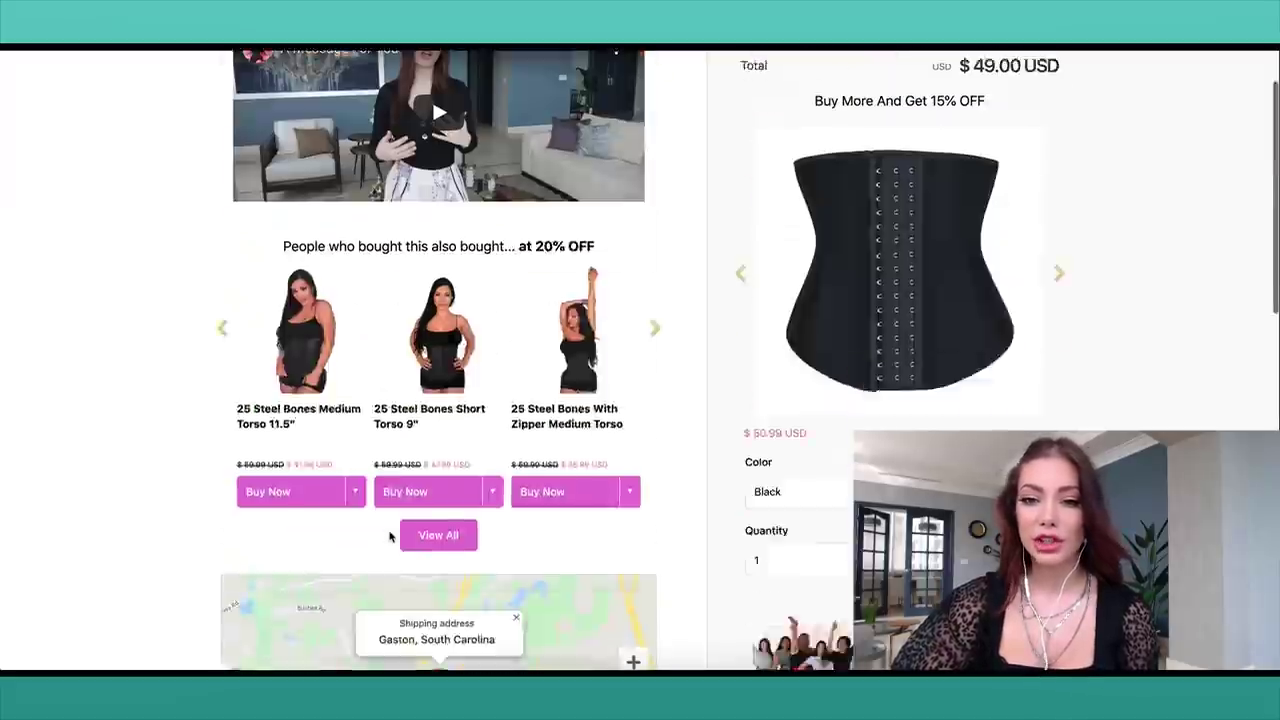
{"action": "scroll", "coordinate": [390, 538], "scroll_direction": "up", "scroll_amount": 1}
{"action": "scroll", "coordinate": [390, 538], "scroll_direction": "down", "scroll_amount": 3}
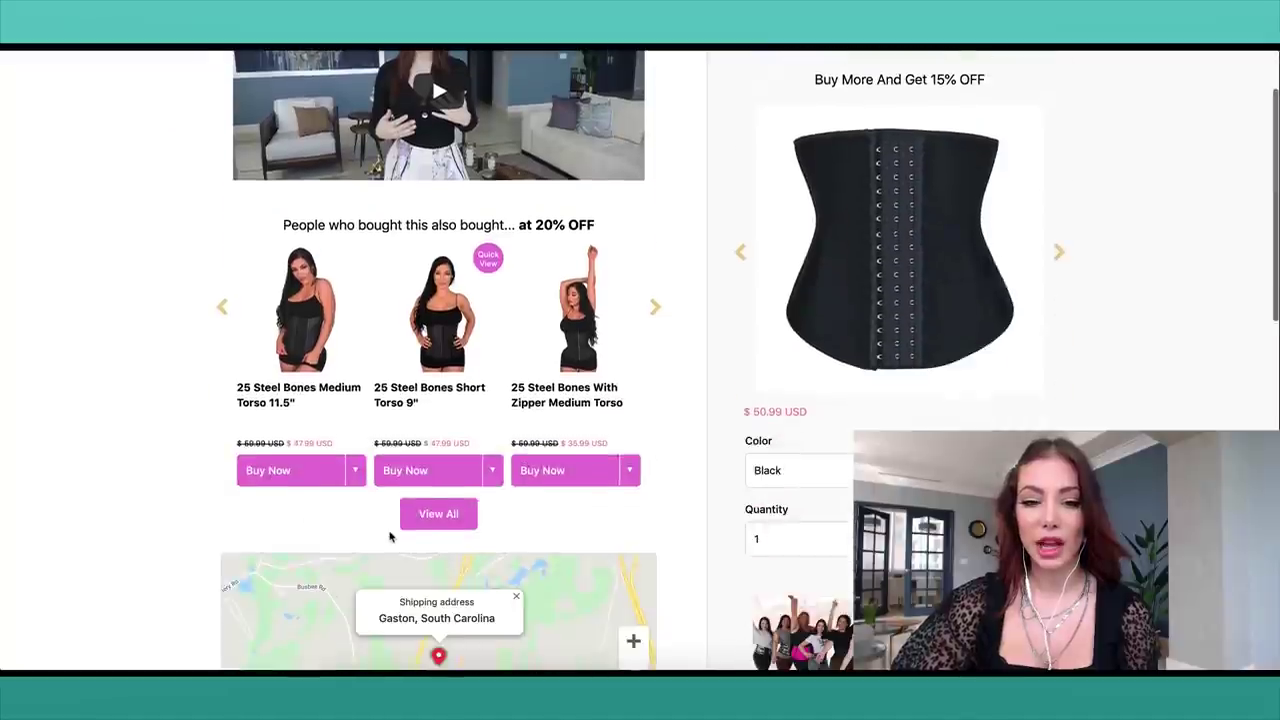
{"action": "scroll", "coordinate": [390, 538], "scroll_direction": "down", "scroll_amount": 4}
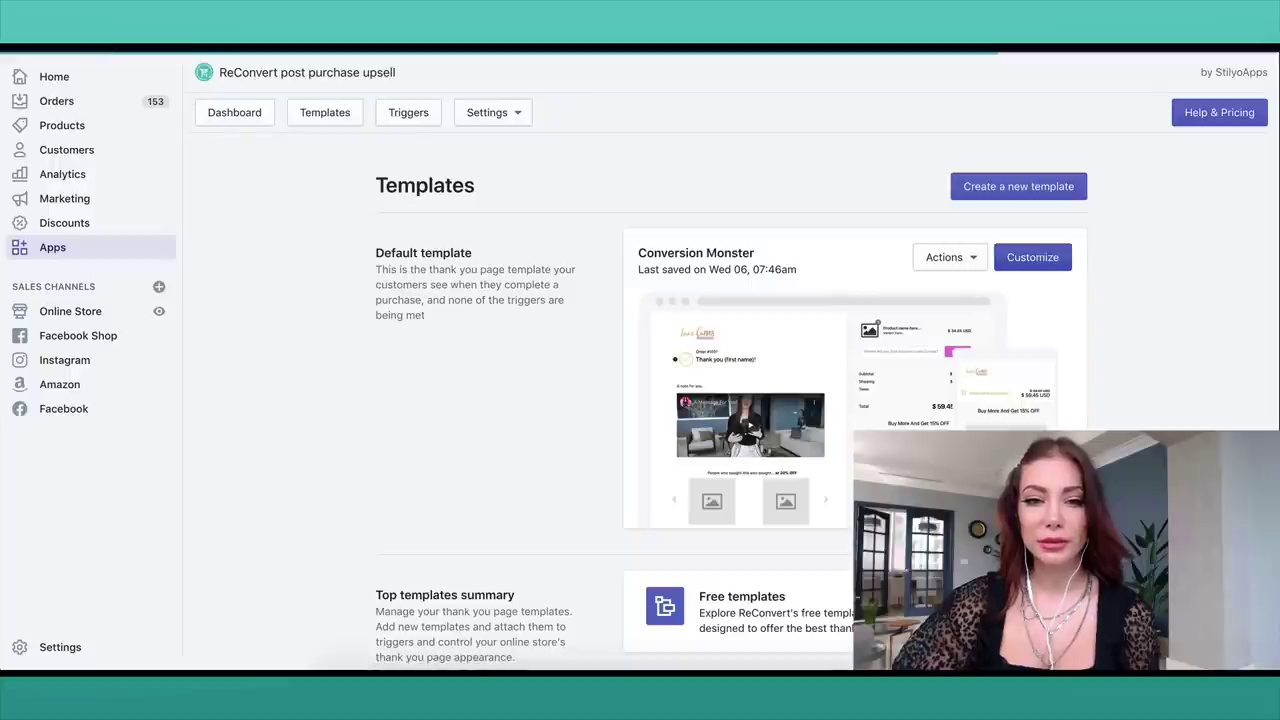
Look over the ReConvert app pages and highlight the order number on the live thank you page.
{"action": "scroll", "coordinate": [692, 270], "scroll_direction": "down", "scroll_amount": 4}
{"action": "scroll", "coordinate": [783, 175], "scroll_direction": "down", "scroll_amount": 3}
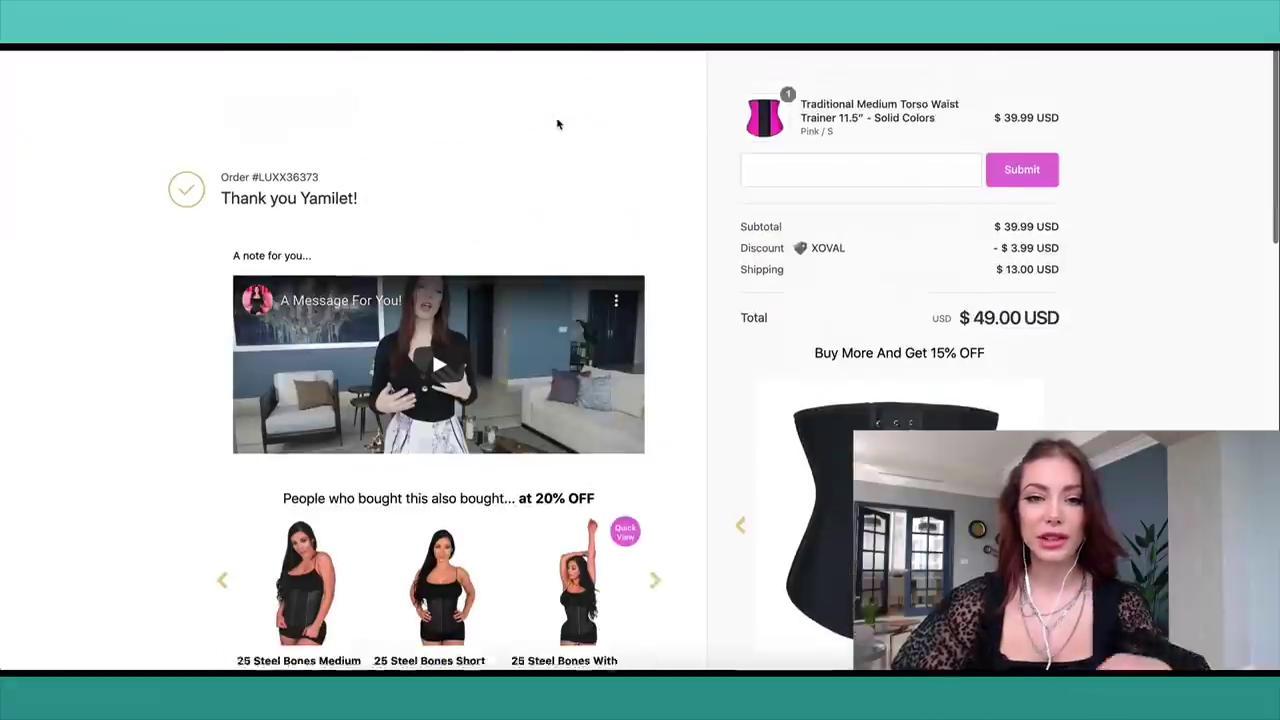
{"action": "scroll", "coordinate": [450, 123], "scroll_direction": "down", "scroll_amount": 1}
{"action": "left_click_drag", "start_coordinate": [322, 125], "coordinate": [259, 125]}
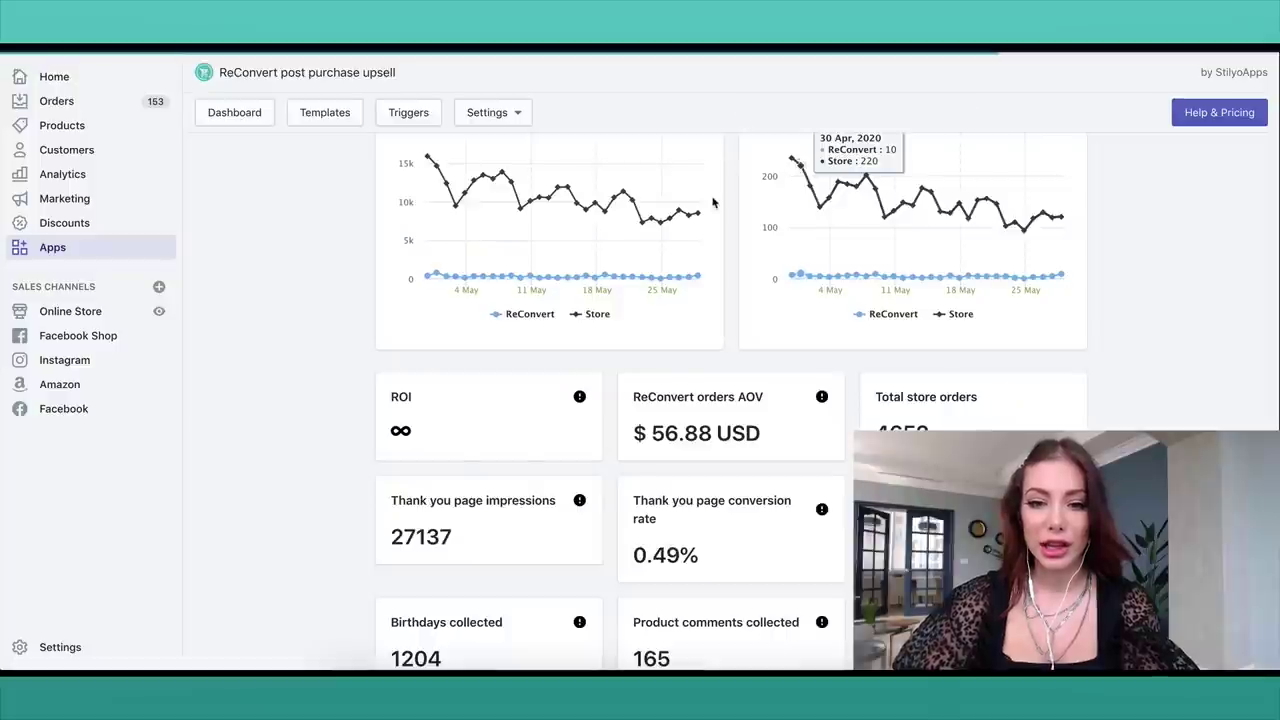
Review the Latest activity table on the ReConvert dashboard and highlight the "You tube" value of the submitted comment.
{"action": "scroll", "coordinate": [713, 203], "scroll_direction": "down", "scroll_amount": 5}
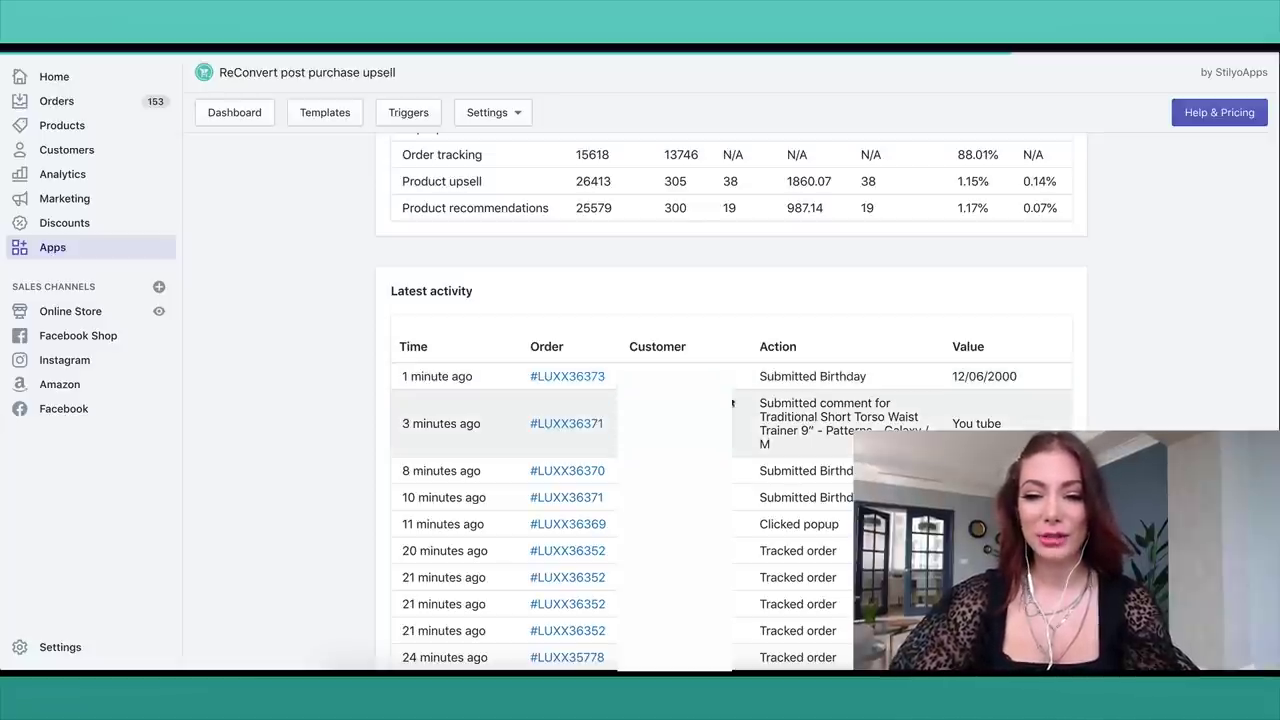
{"action": "scroll", "coordinate": [640, 420], "scroll_direction": "down", "scroll_amount": 1}
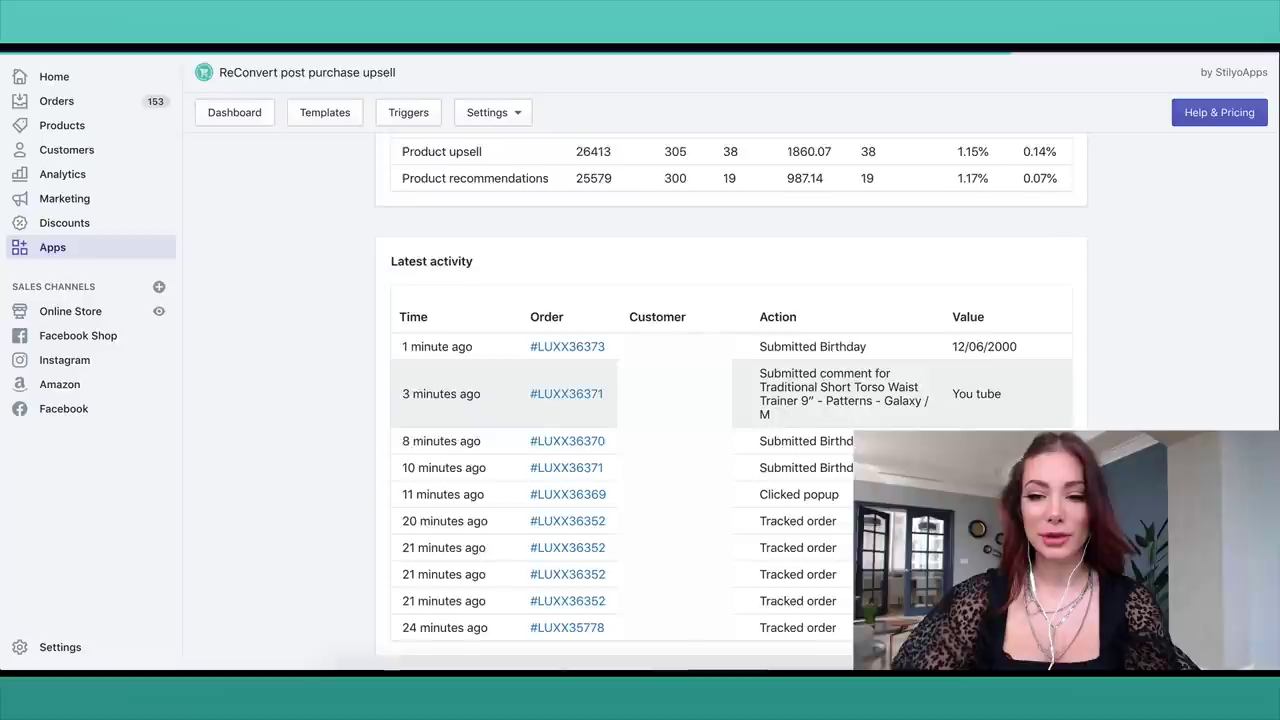
{"action": "scroll", "coordinate": [810, 335], "scroll_direction": "down", "scroll_amount": 1}
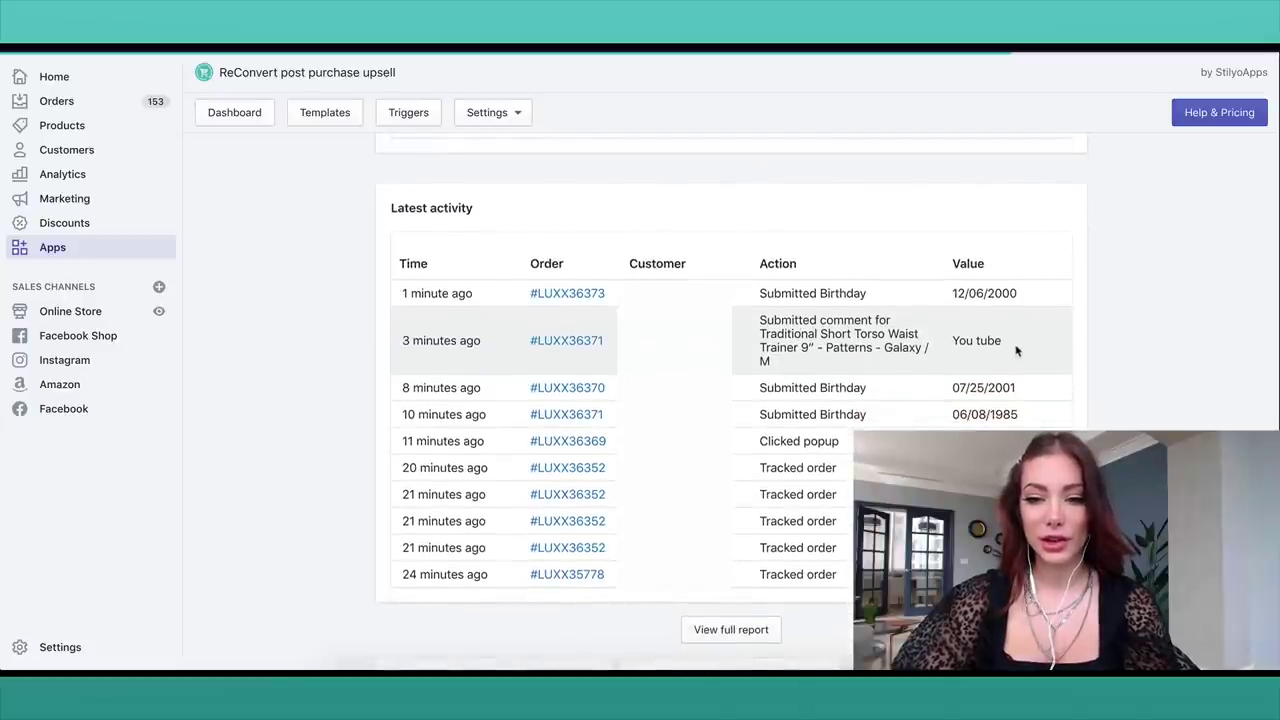
{"action": "left_click_drag", "start_coordinate": [1006, 346], "coordinate": [951, 343]}
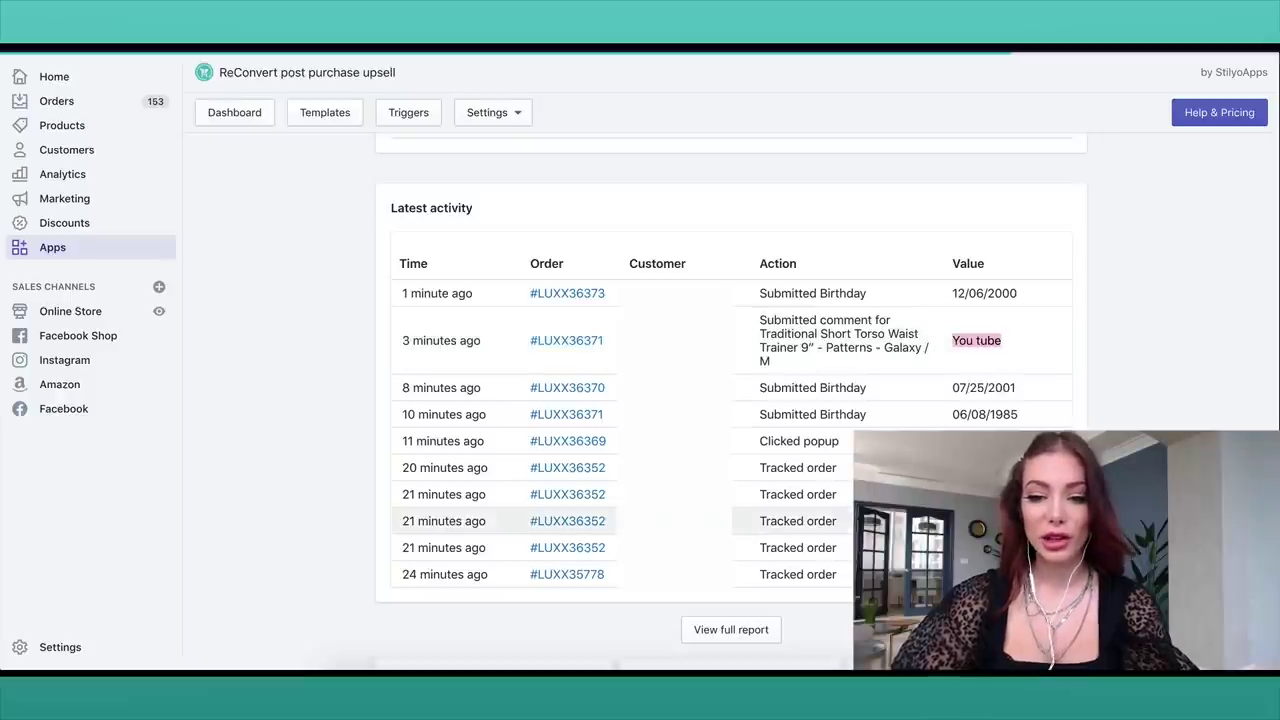
Open the full Latest activity report and examine the customer actions recorded on the thank you page.
{"action": "scroll", "coordinate": [731, 520], "scroll_direction": "down", "scroll_amount": 3}
{"action": "left_click", "coordinate": [733, 520]}
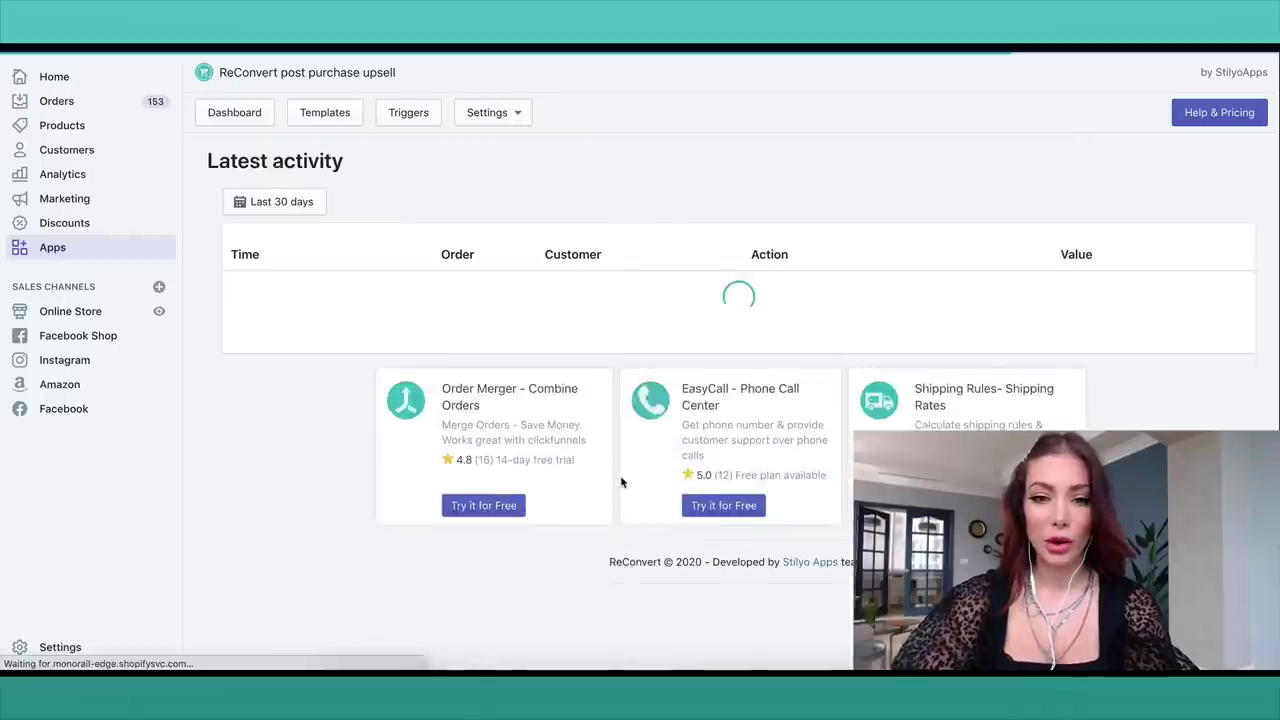
{"action": "scroll", "coordinate": [857, 399], "scroll_direction": "down", "scroll_amount": 3}
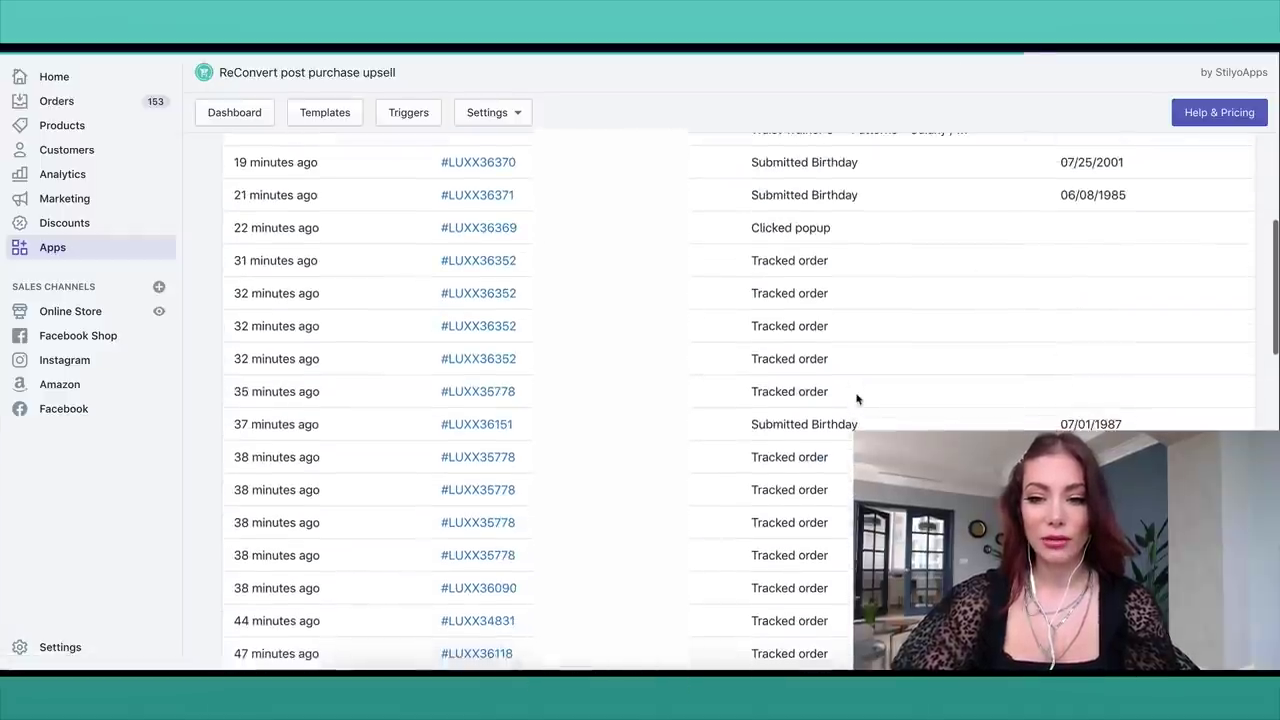
{"action": "scroll", "coordinate": [857, 399], "scroll_direction": "down", "scroll_amount": 10}
{"action": "scroll", "coordinate": [857, 399], "scroll_direction": "down", "scroll_amount": 1}
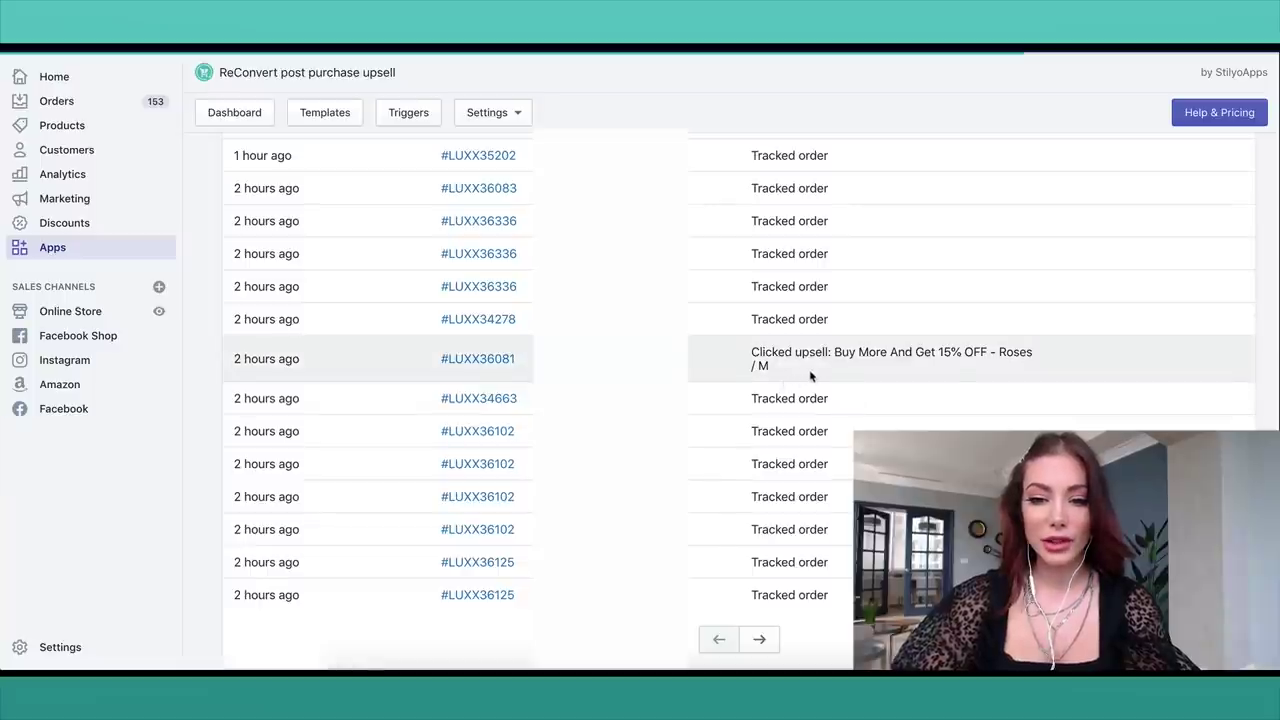
{"action": "scroll", "coordinate": [811, 375], "scroll_direction": "down", "scroll_amount": 2}
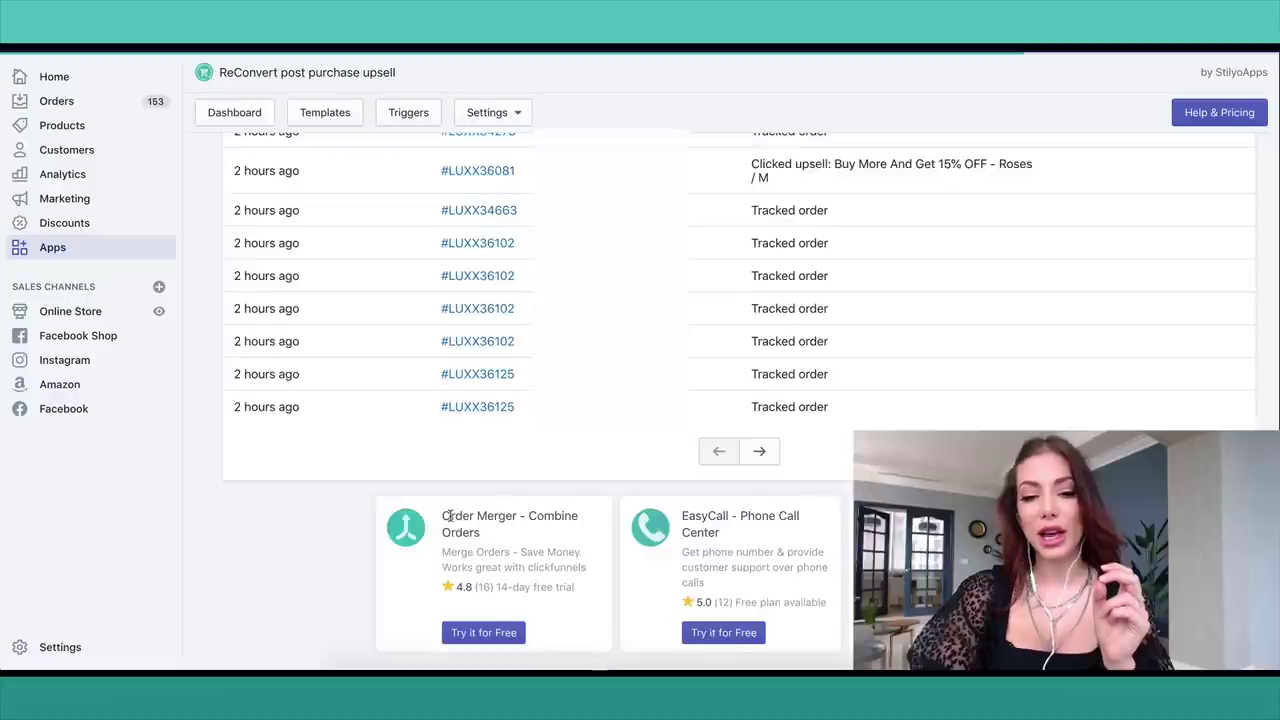
{"action": "scroll", "coordinate": [450, 515], "scroll_direction": "down", "scroll_amount": 1}
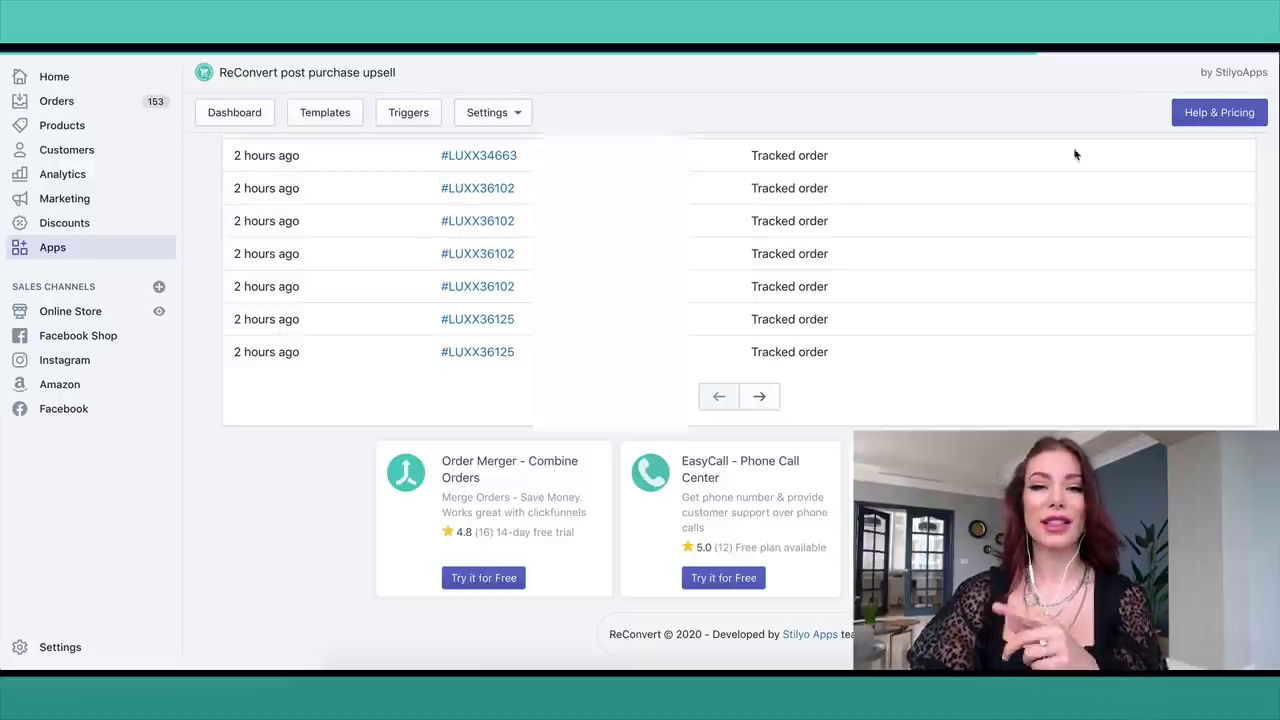
{"action": "scroll", "coordinate": [1023, 160], "scroll_direction": "up", "scroll_amount": 10}
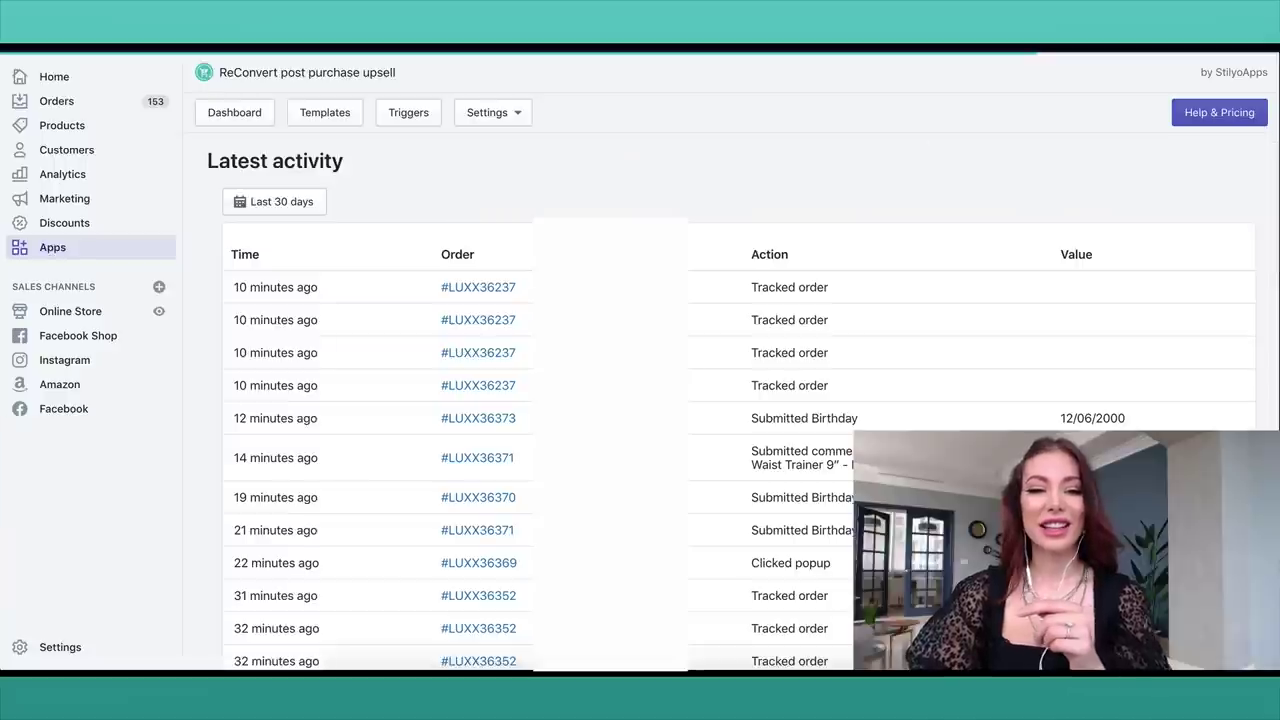